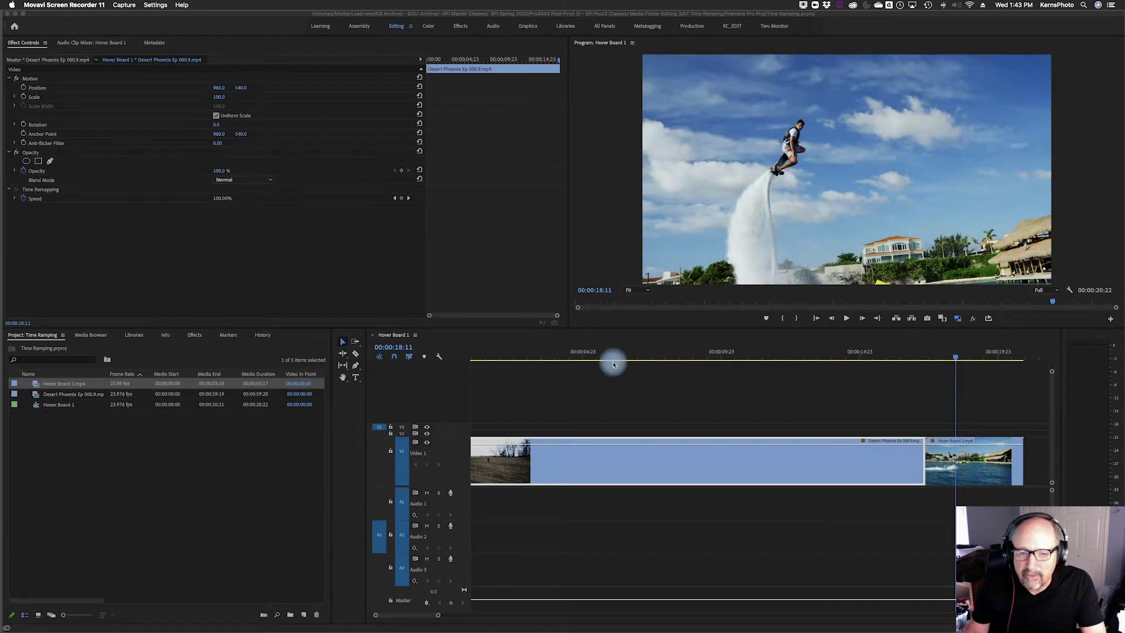
Scrub through the sequence across Desert Phoenix onto Hover Board at 00:00:18:23
{"action": "left_click", "coordinate": [534, 359]}
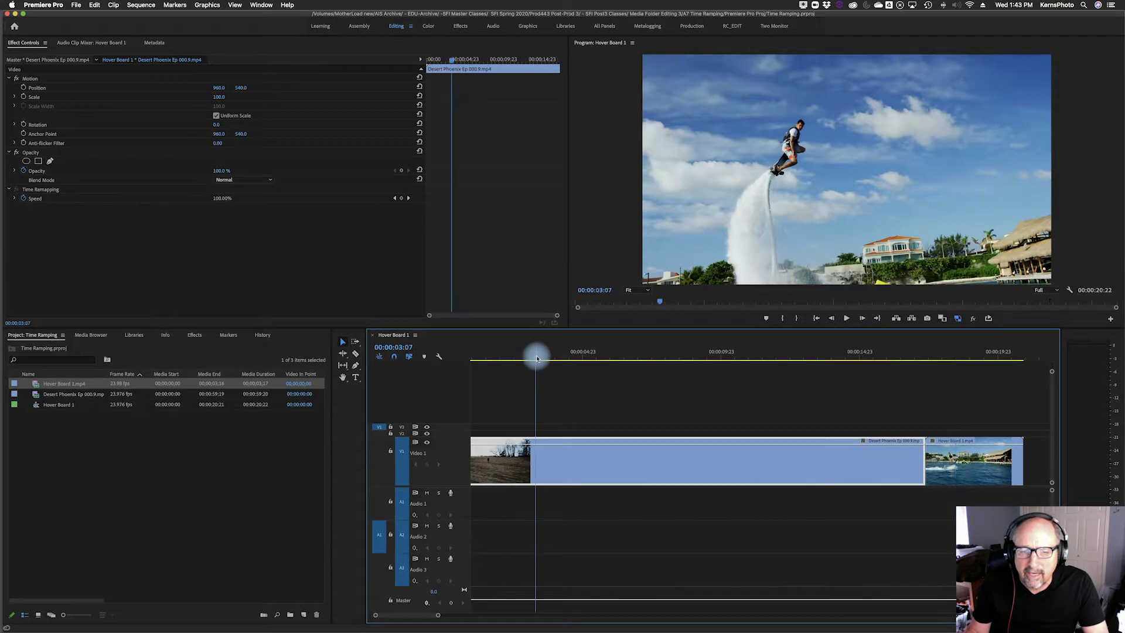
{"action": "left_click_drag", "start_coordinate": [531, 359], "coordinate": [807, 370]}
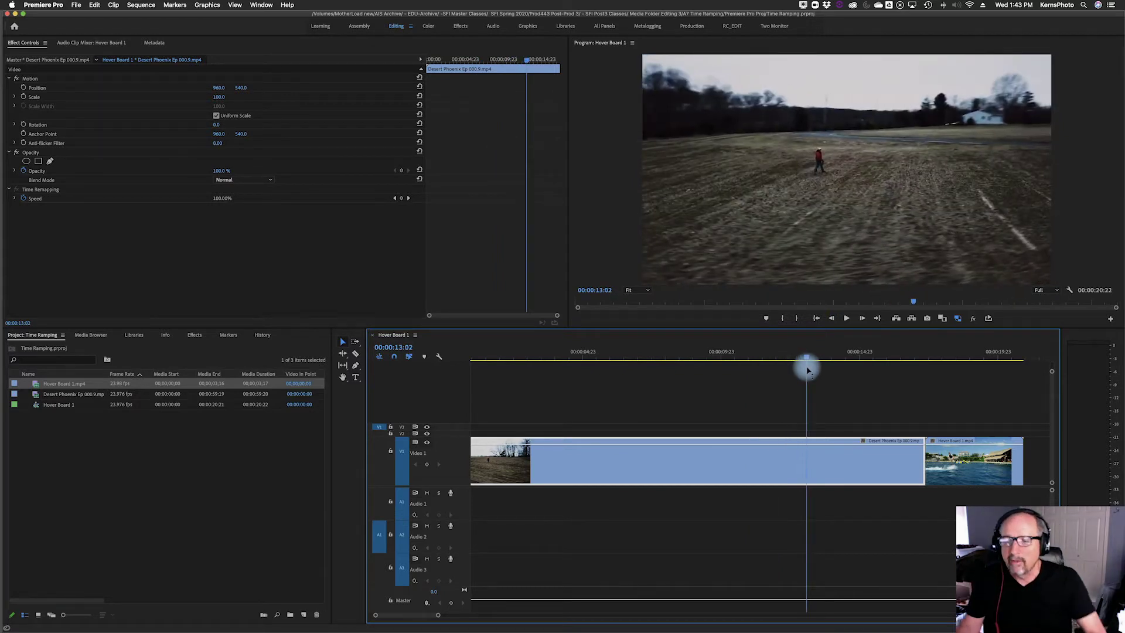
{"action": "left_click_drag", "start_coordinate": [813, 355], "coordinate": [971, 360]}
{"action": "left_click_drag", "start_coordinate": [966, 429], "coordinate": [968, 439]}
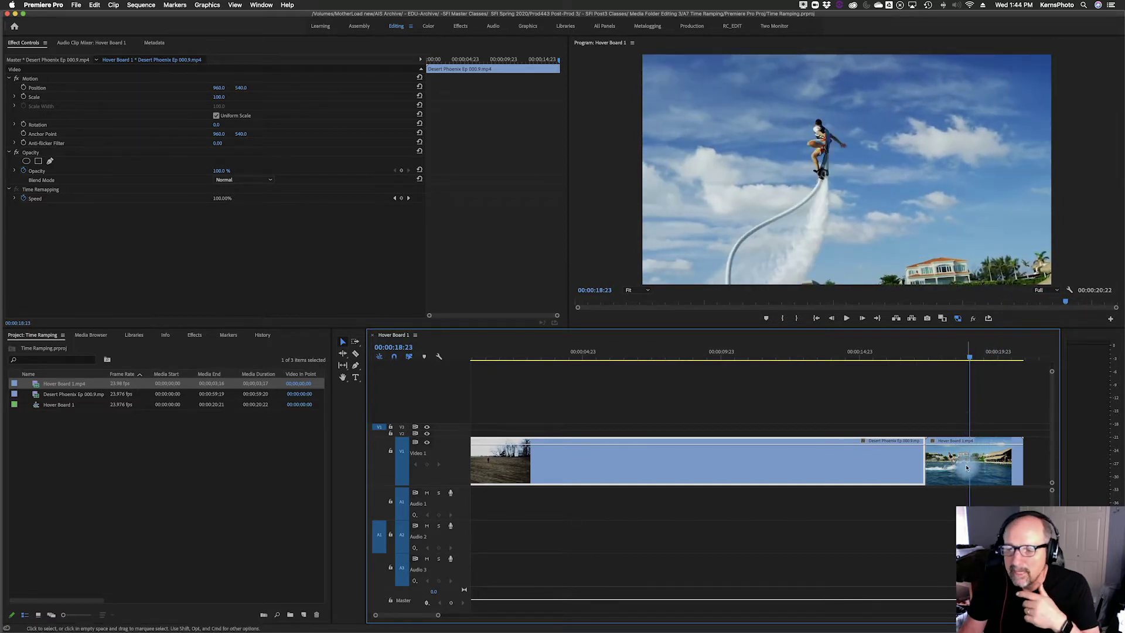
Set the Hover Board clip to 50% speed, making it 00:00:07:03 long
{"action": "right_click", "coordinate": [967, 468]}
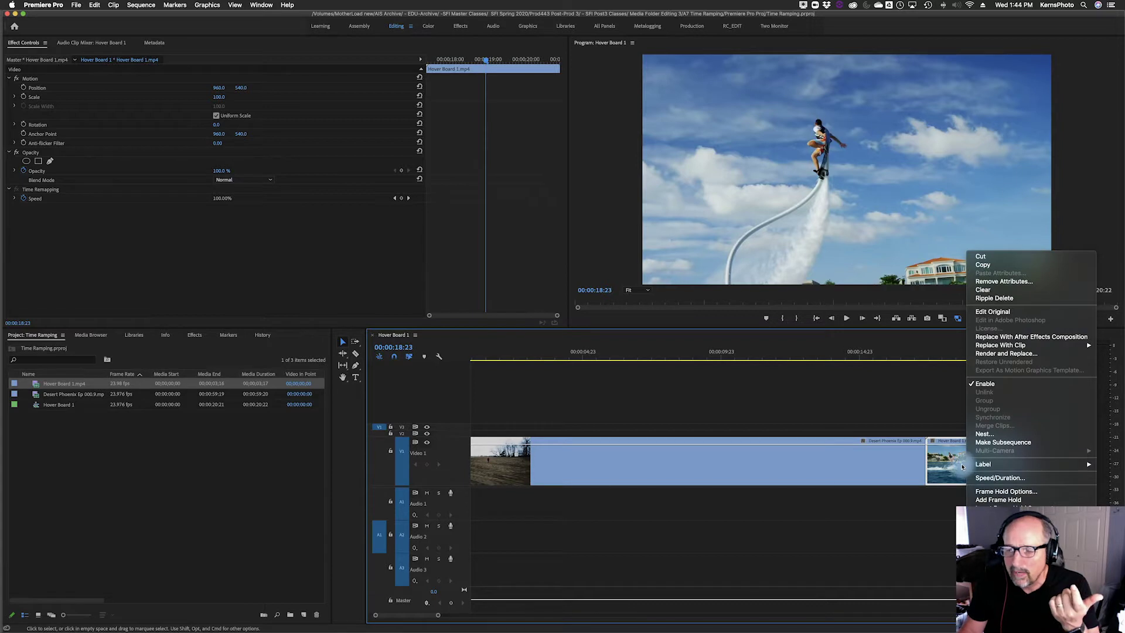
{"action": "left_click", "coordinate": [991, 479]}
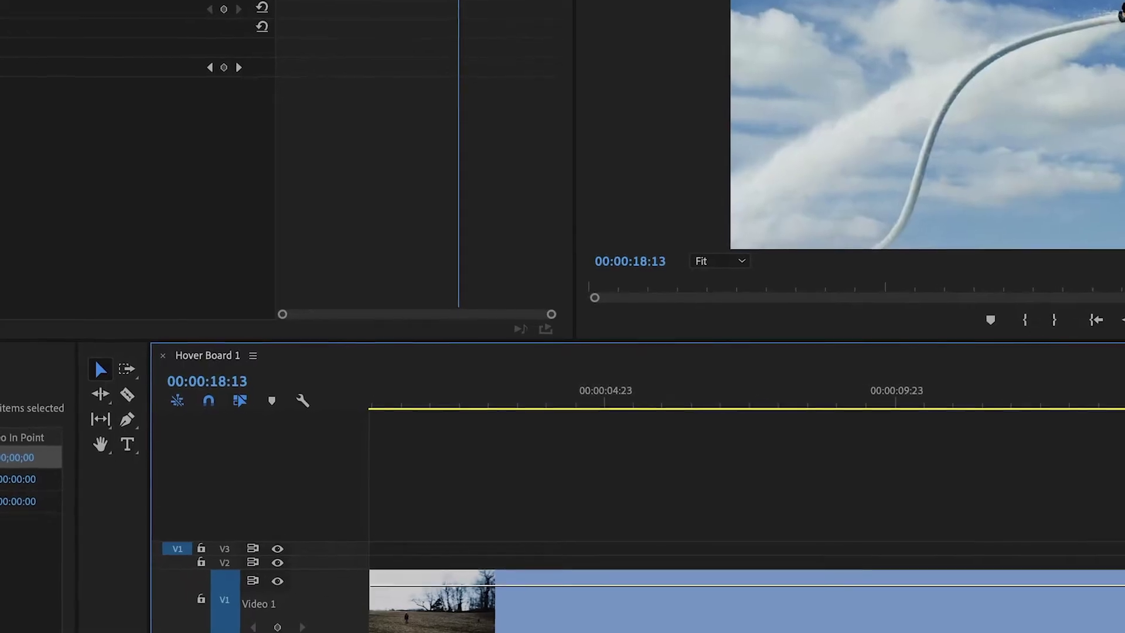
{"action": "key", "text": "super+r"}
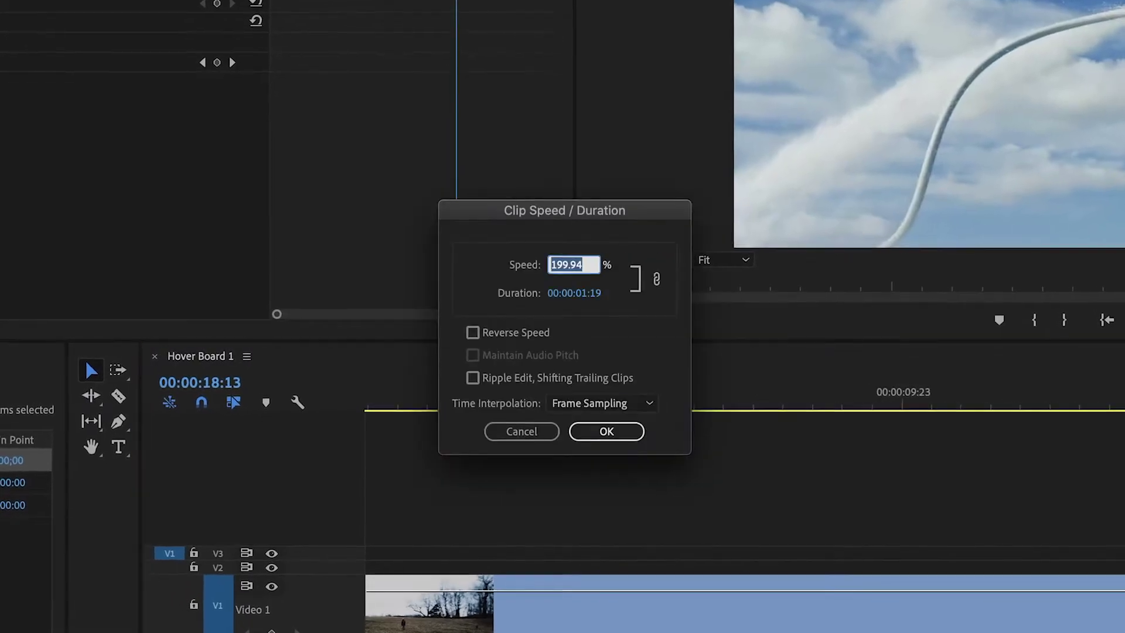
{"action": "type", "text": "50"}
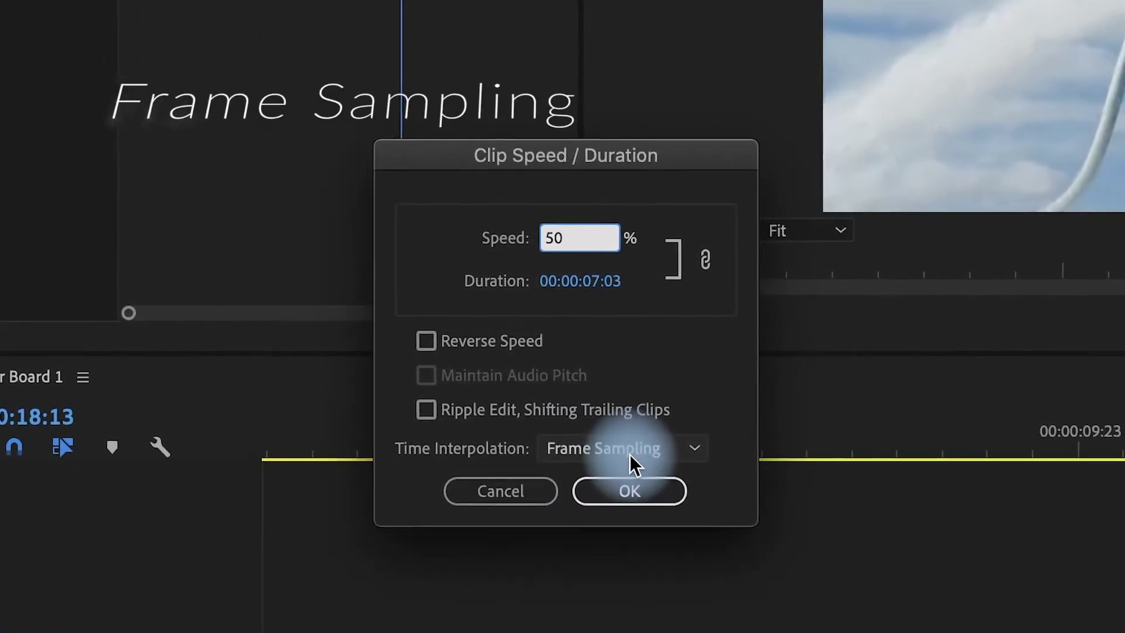
{"action": "double_click", "coordinate": [556, 241]}
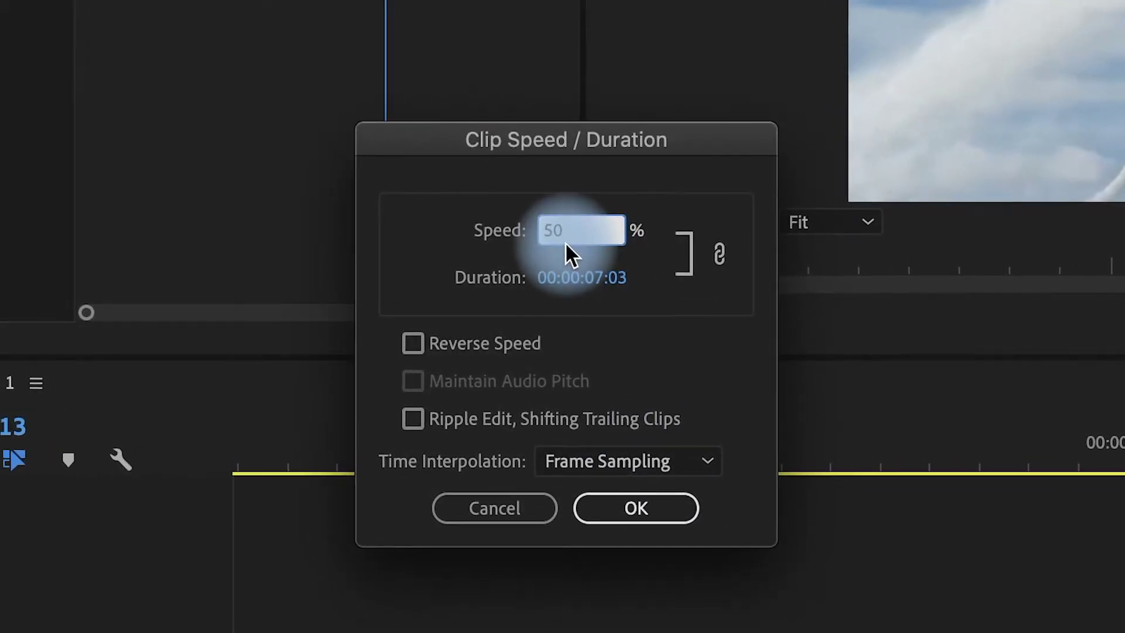
{"action": "left_click", "coordinate": [637, 513]}
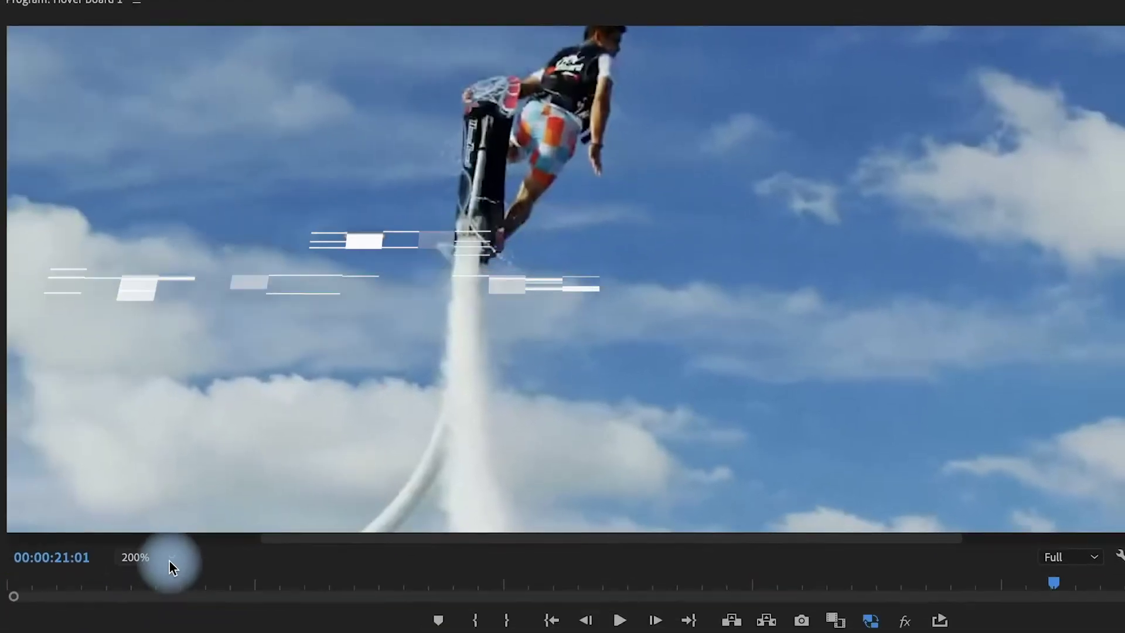
Set the Program Monitor to 100% and play the slowed Hover Board section from 00:00:18:00
{"action": "left_click", "coordinate": [32, 625]}
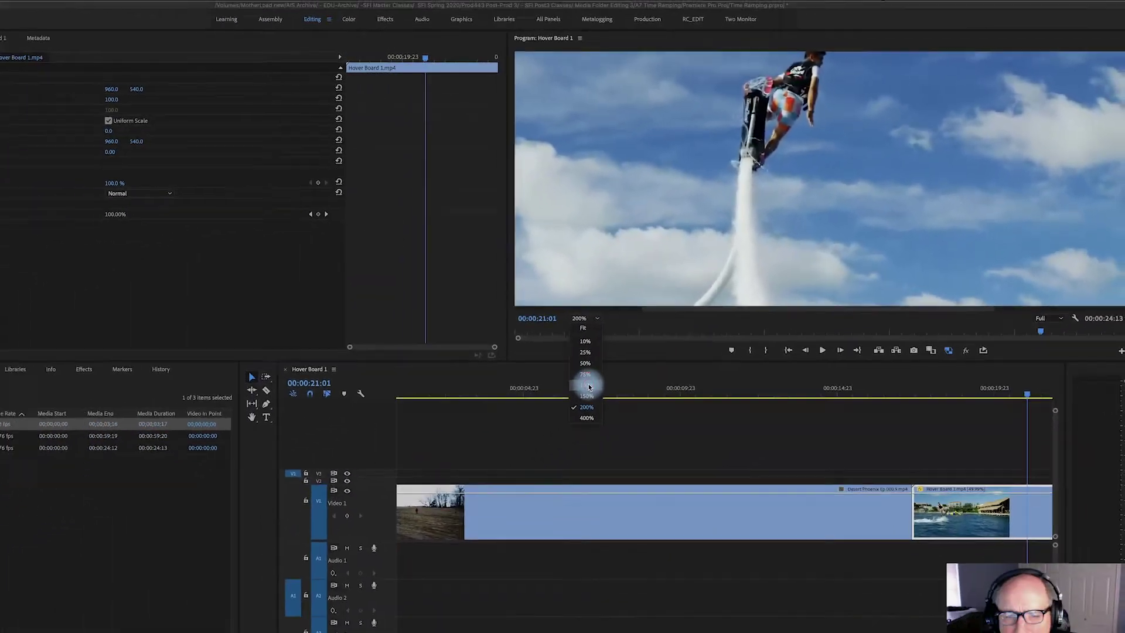
{"action": "left_click", "coordinate": [368, 537]}
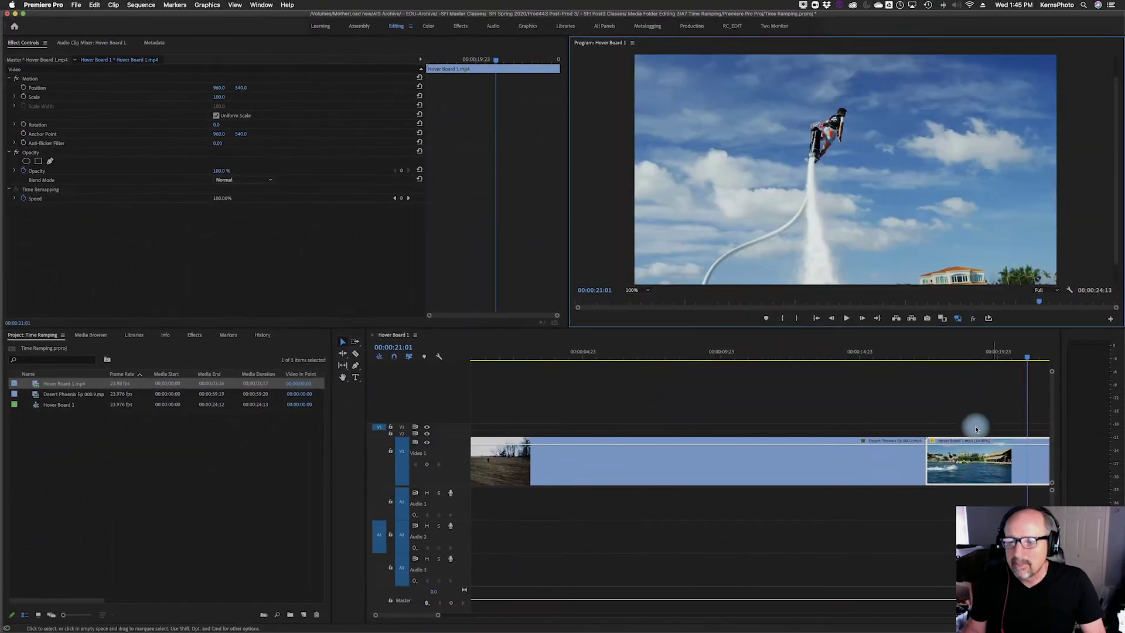
{"action": "left_click", "coordinate": [943, 356]}
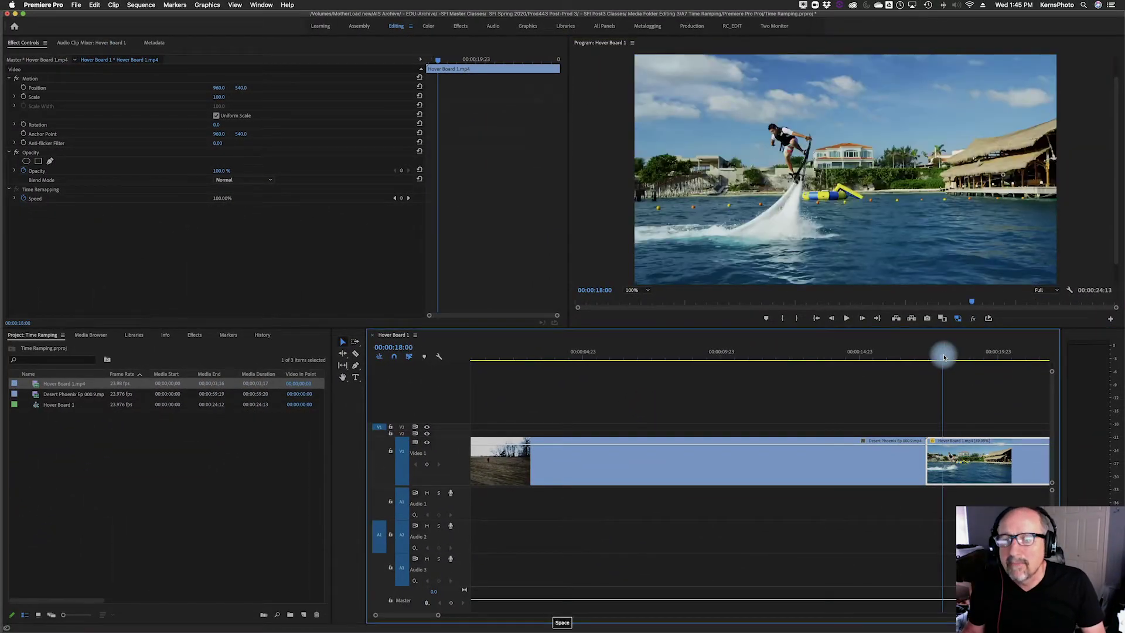
{"action": "key", "text": "space"}
{"action": "key", "text": "space"}
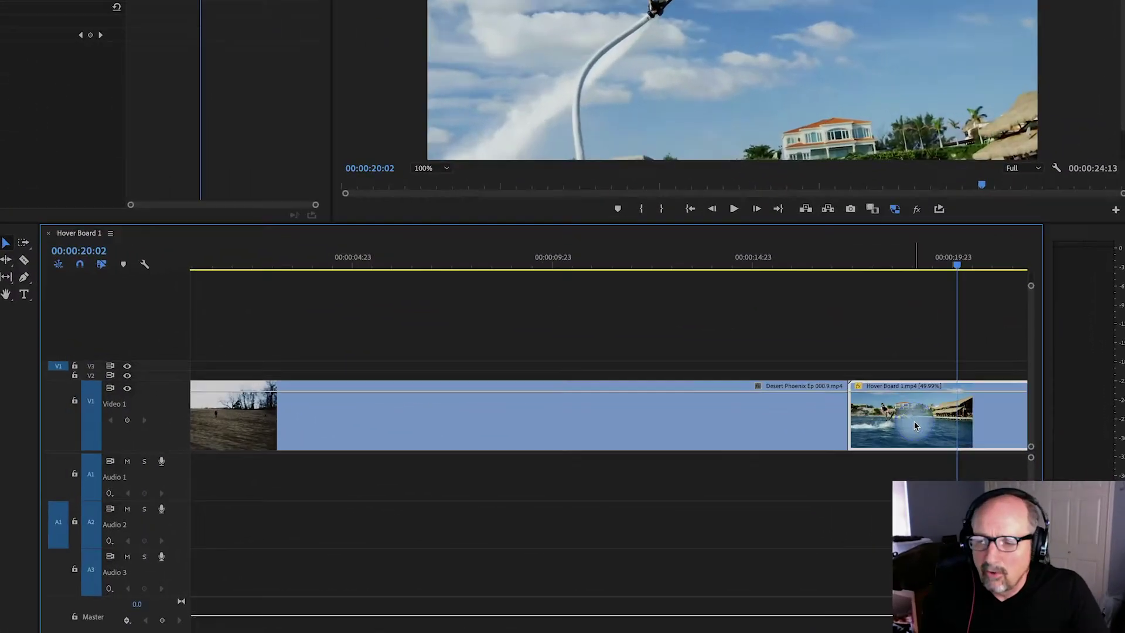
Switch the Hover Board clip's time interpolation to Frame Blending and render the sequence previews
{"action": "right_click", "coordinate": [971, 468]}
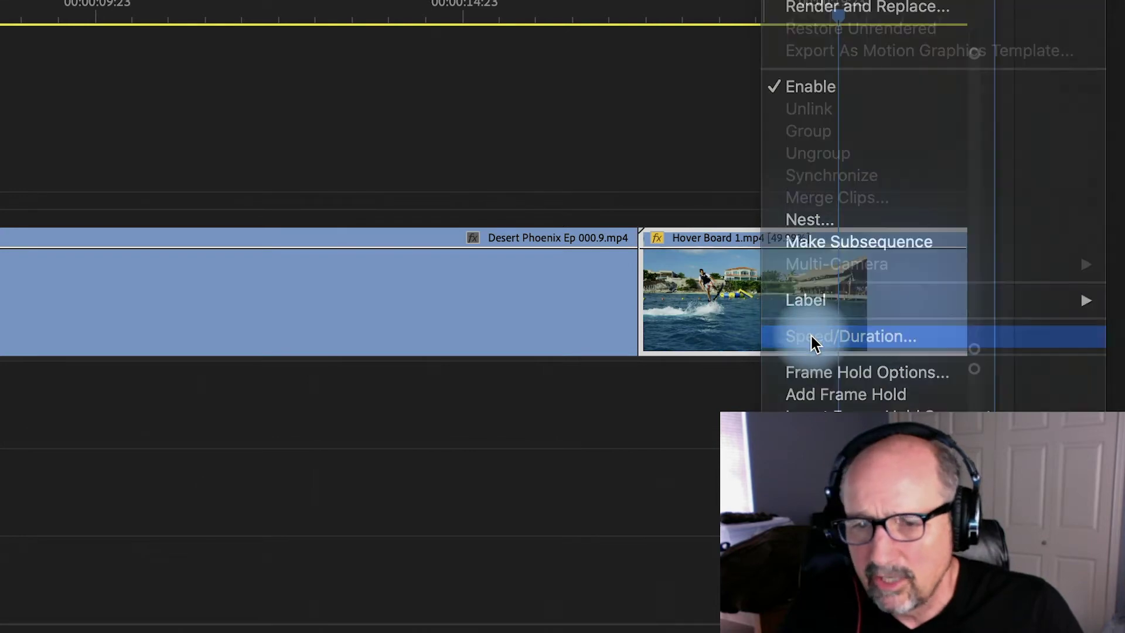
{"action": "left_click", "coordinate": [811, 335]}
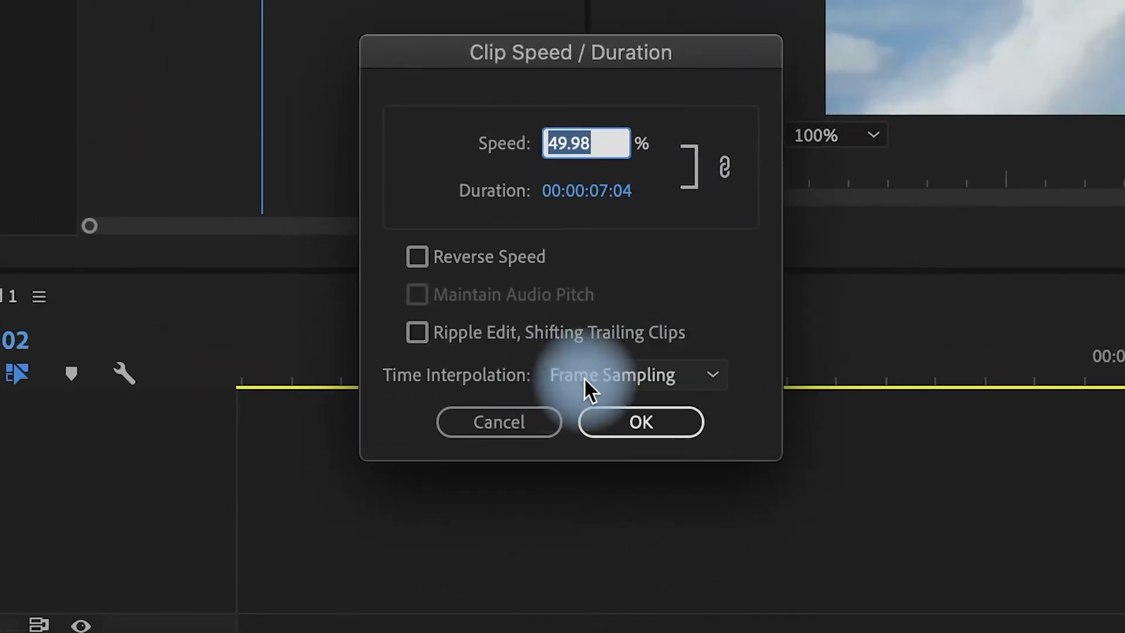
{"action": "left_click", "coordinate": [712, 374]}
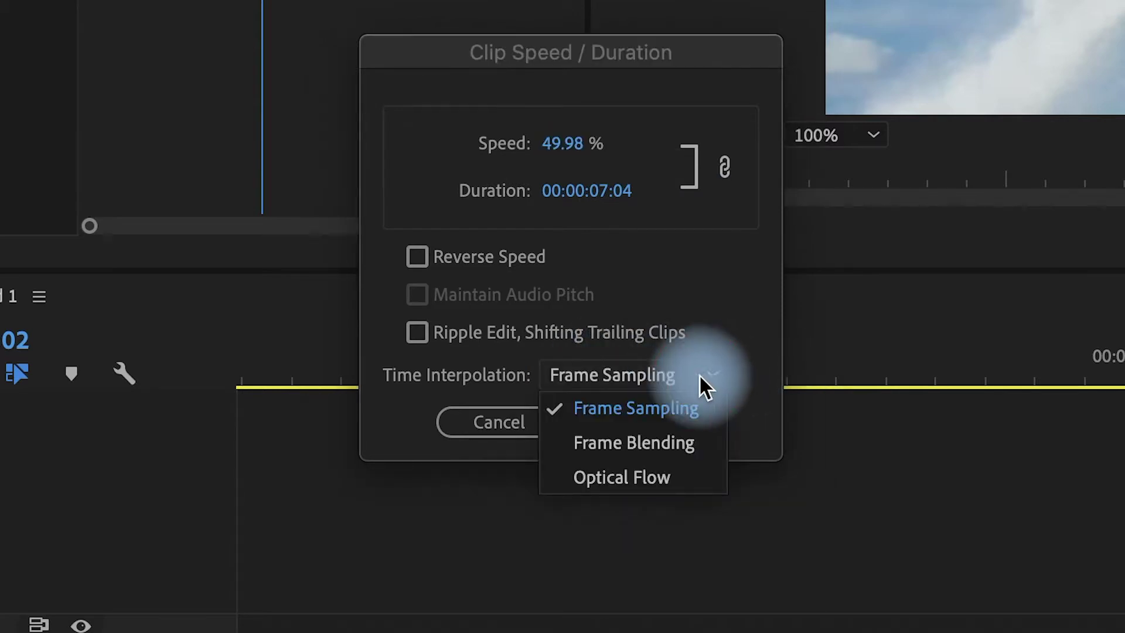
{"action": "left_click", "coordinate": [627, 439]}
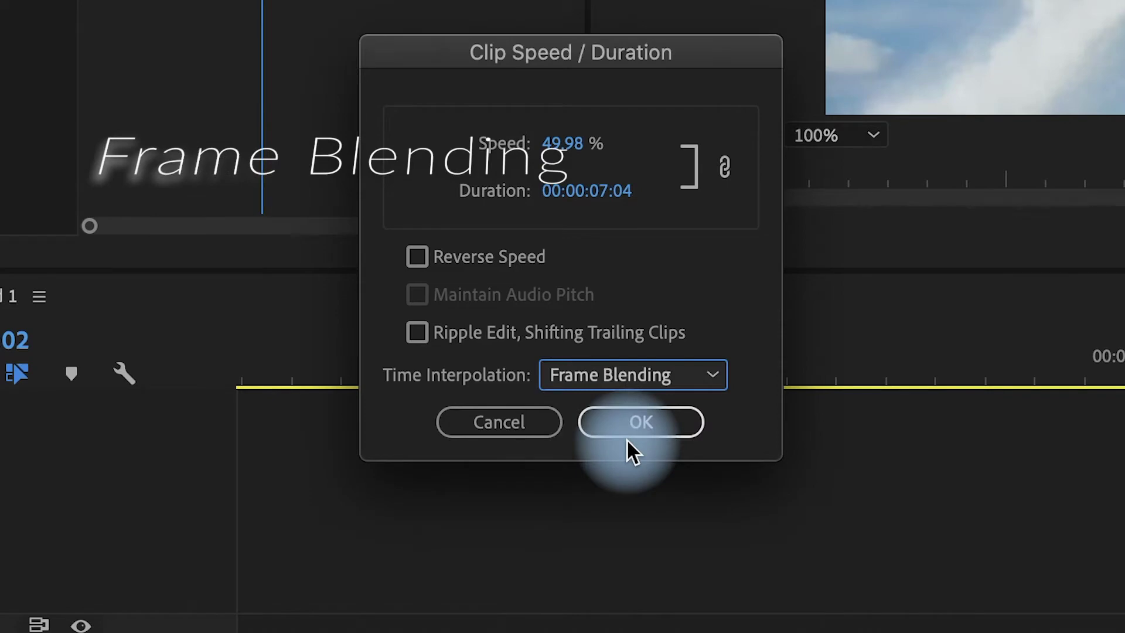
{"action": "left_click", "coordinate": [637, 424]}
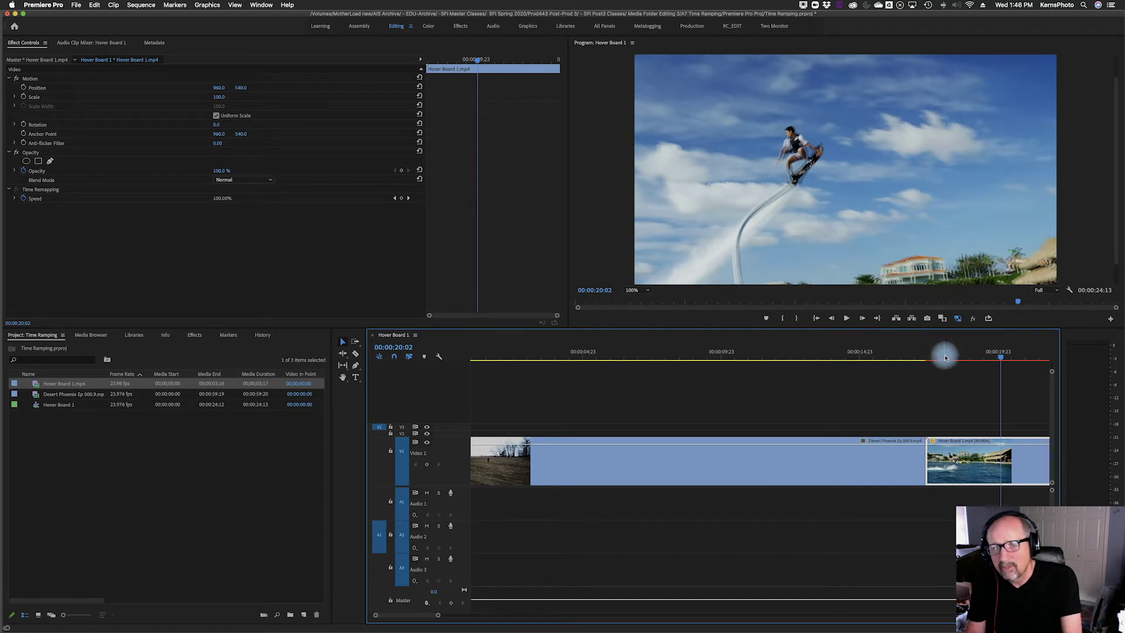
{"action": "key", "text": "Return"}
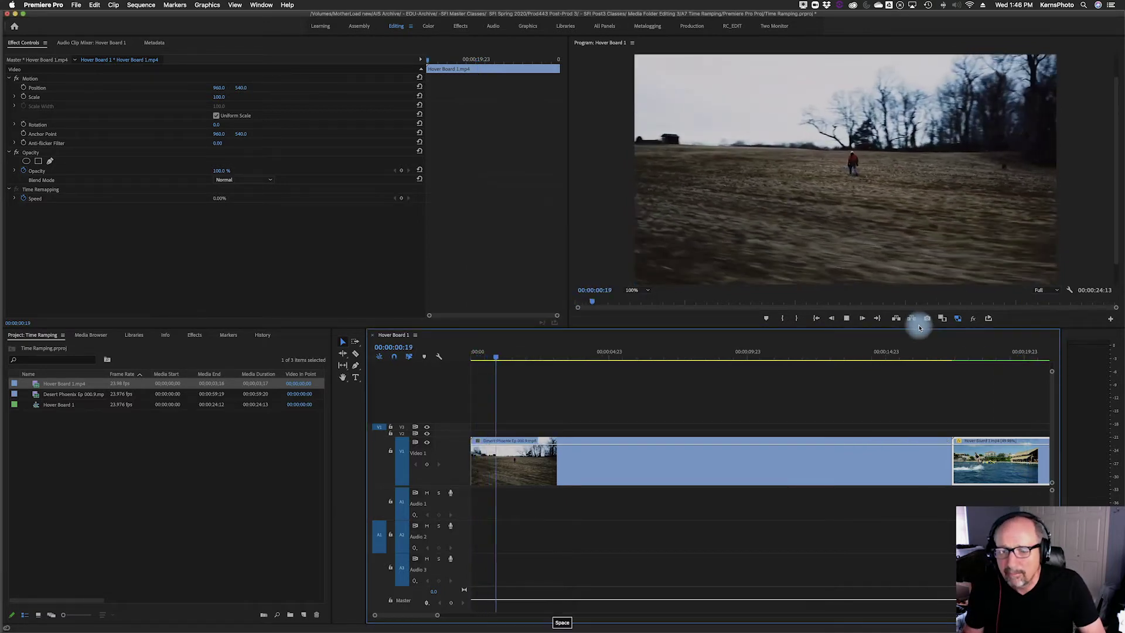
Step frame by frame through the blended frames from 00:00:17:15 to 00:00:17:22, then play them
{"action": "key", "text": "space"}
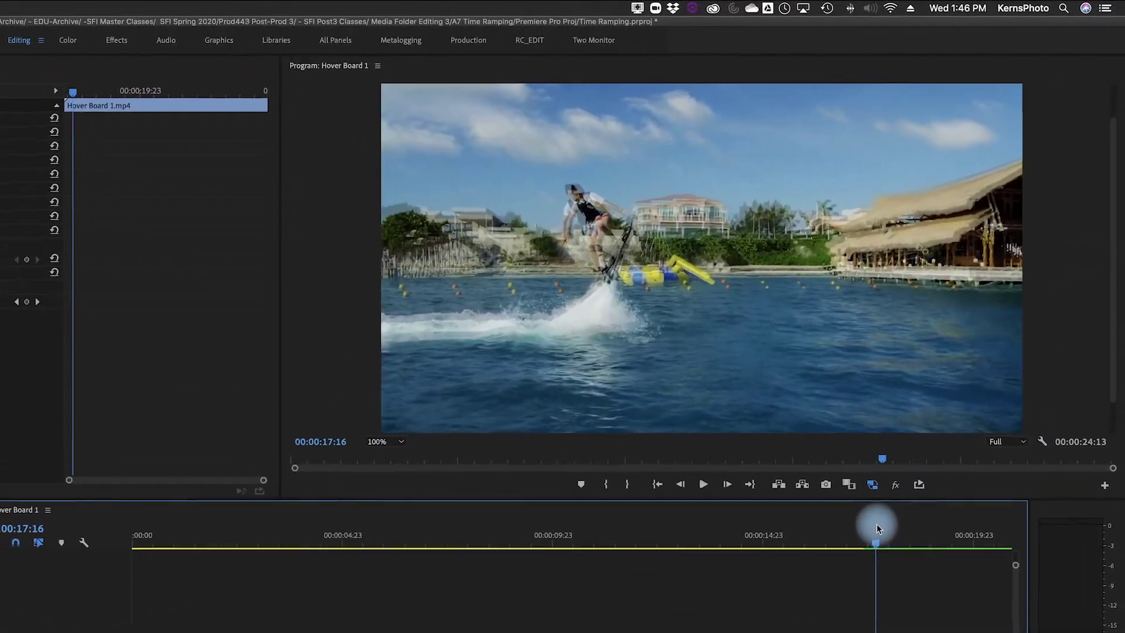
{"action": "left_click_drag", "start_coordinate": [877, 528], "coordinate": [875, 529]}
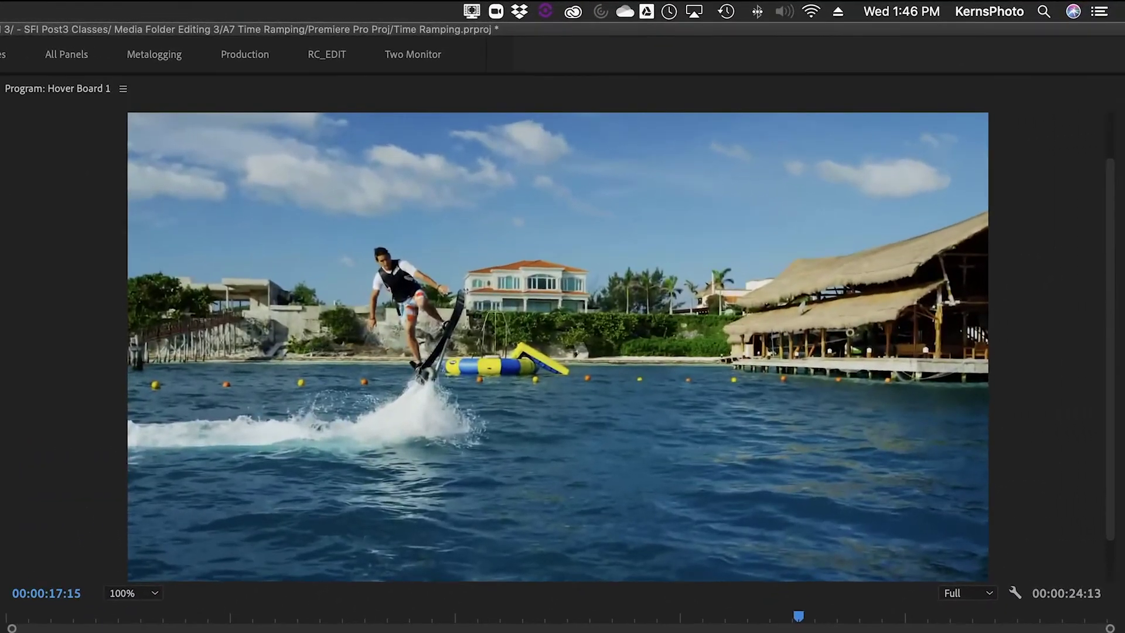
{"action": "key", "text": "Right"}
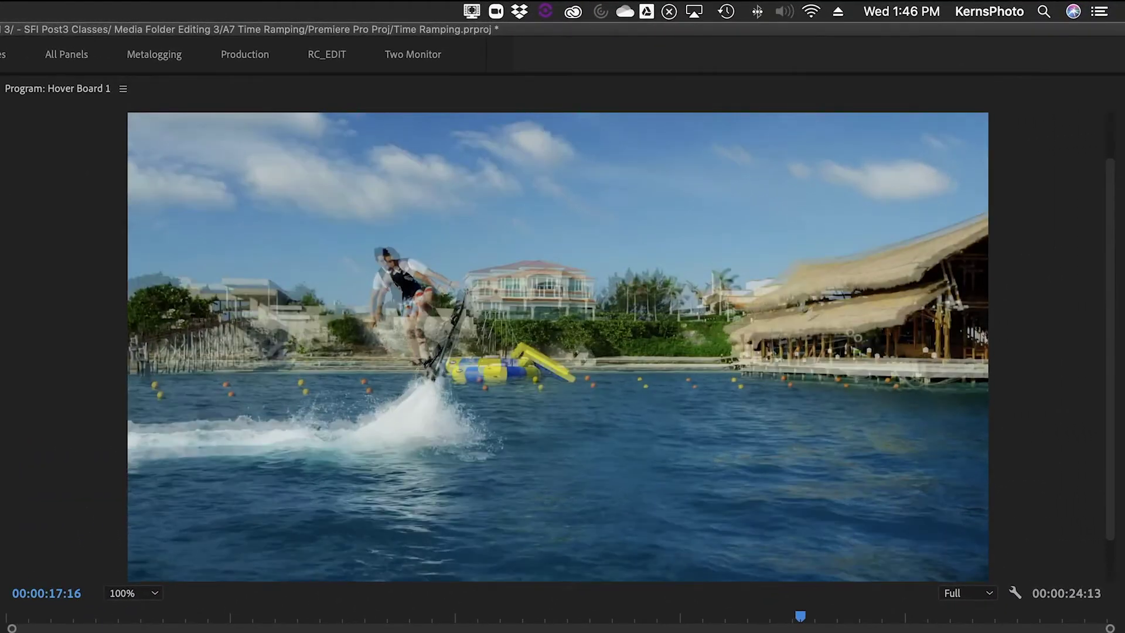
{"action": "key", "text": "Right"}
{"action": "key", "text": "Right"}
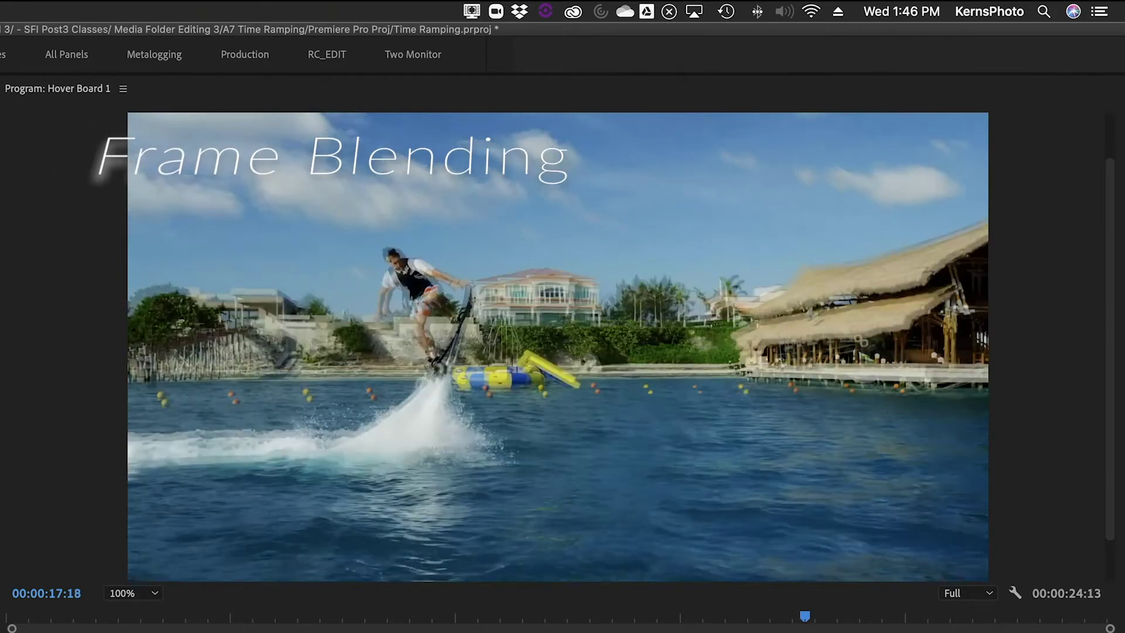
{"action": "key", "text": "Right"}
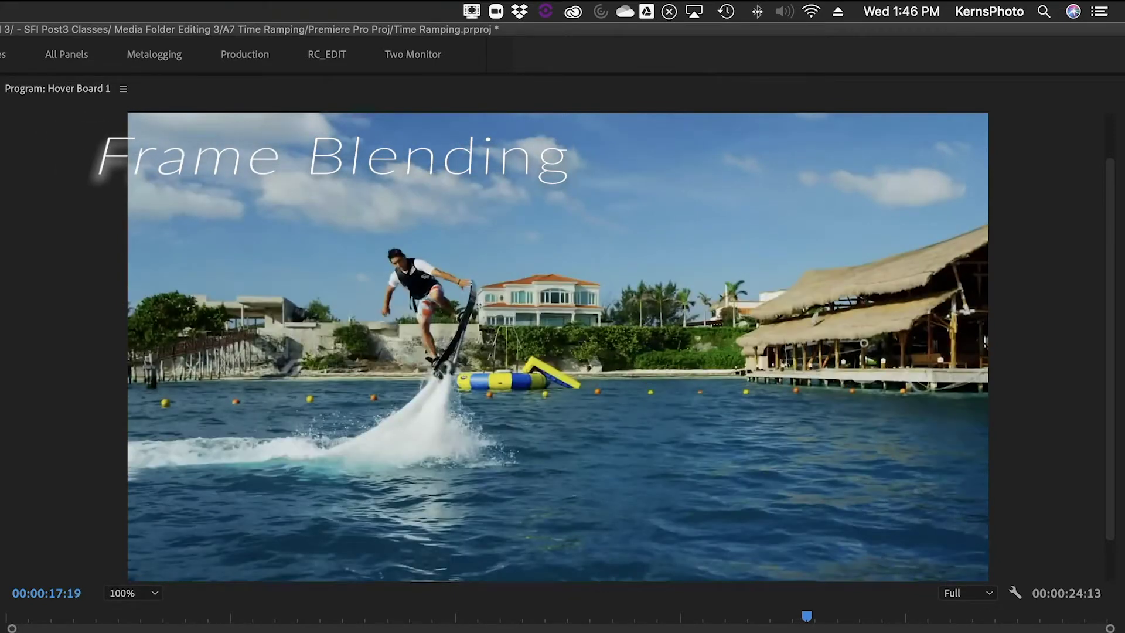
{"action": "key", "text": "Right"}
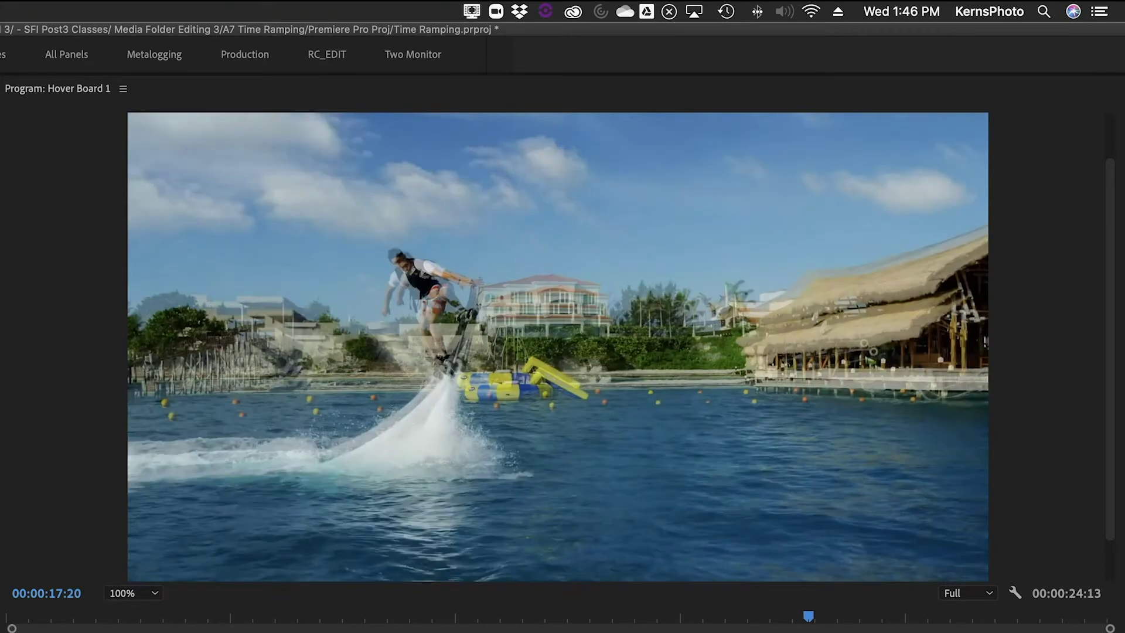
{"action": "key", "text": "Right"}
{"action": "key", "text": "Right"}
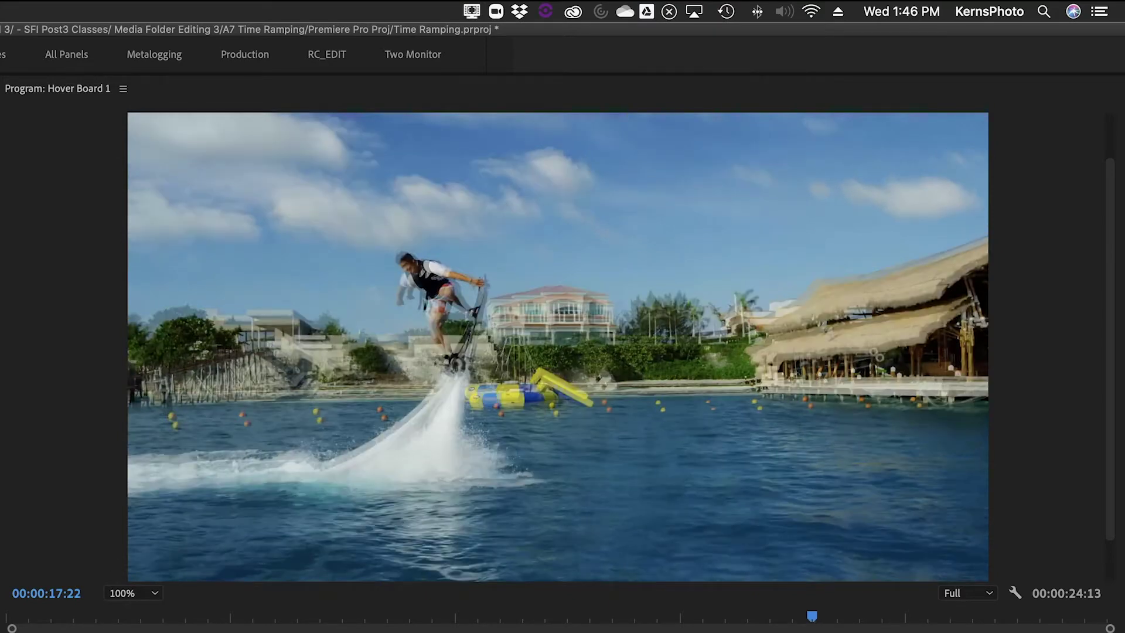
{"action": "key", "text": "Right"}
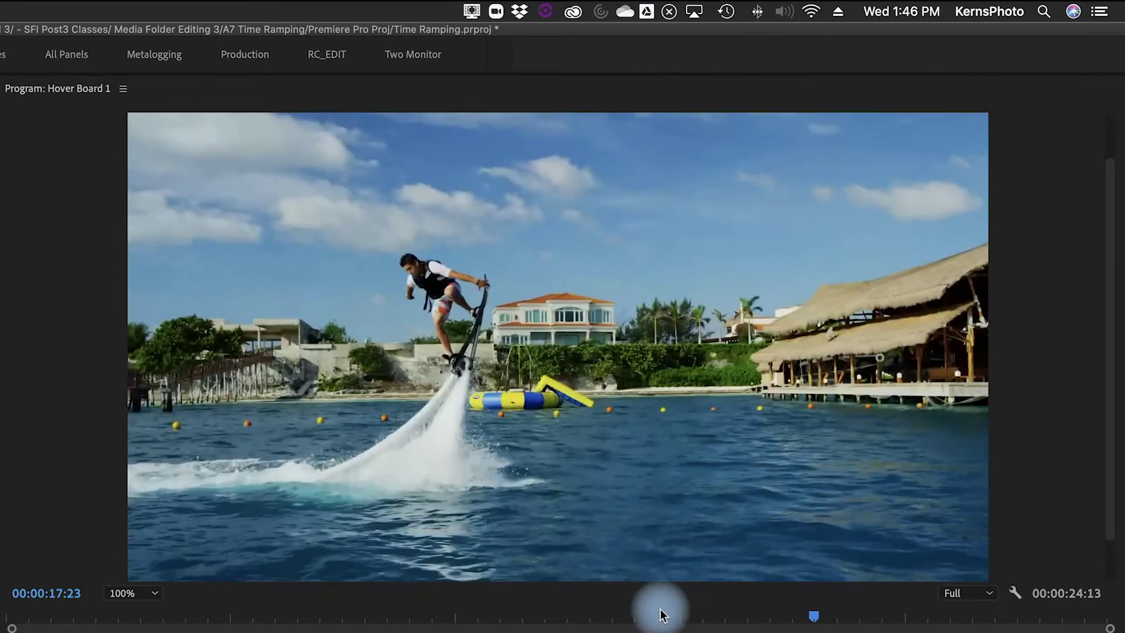
{"action": "key", "text": "space"}
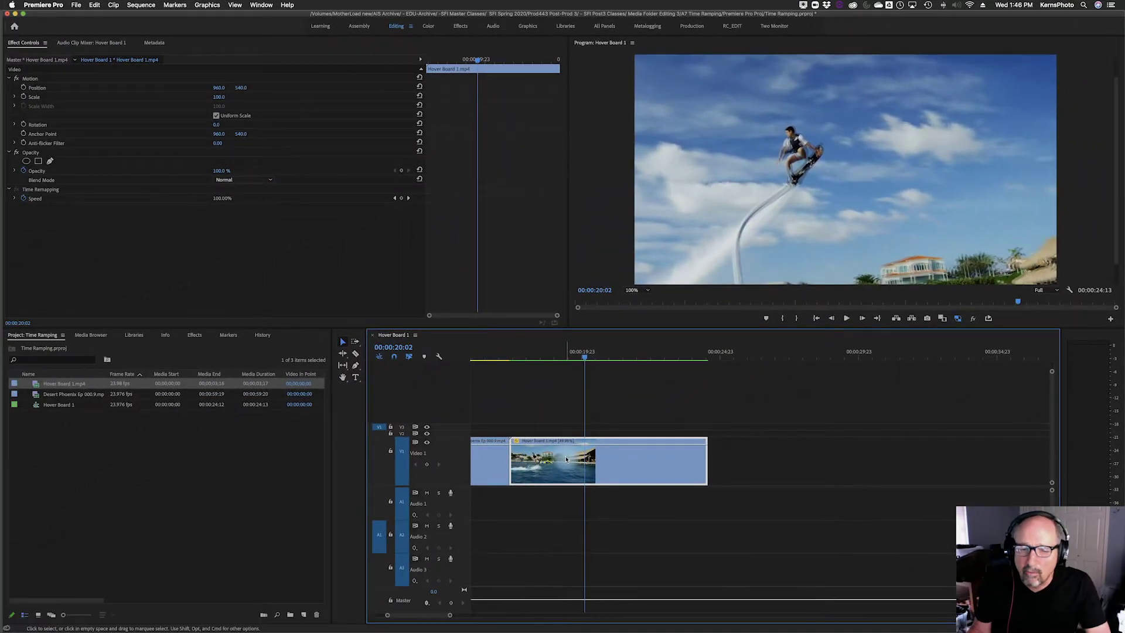
{"action": "right_click", "coordinate": [566, 460]}
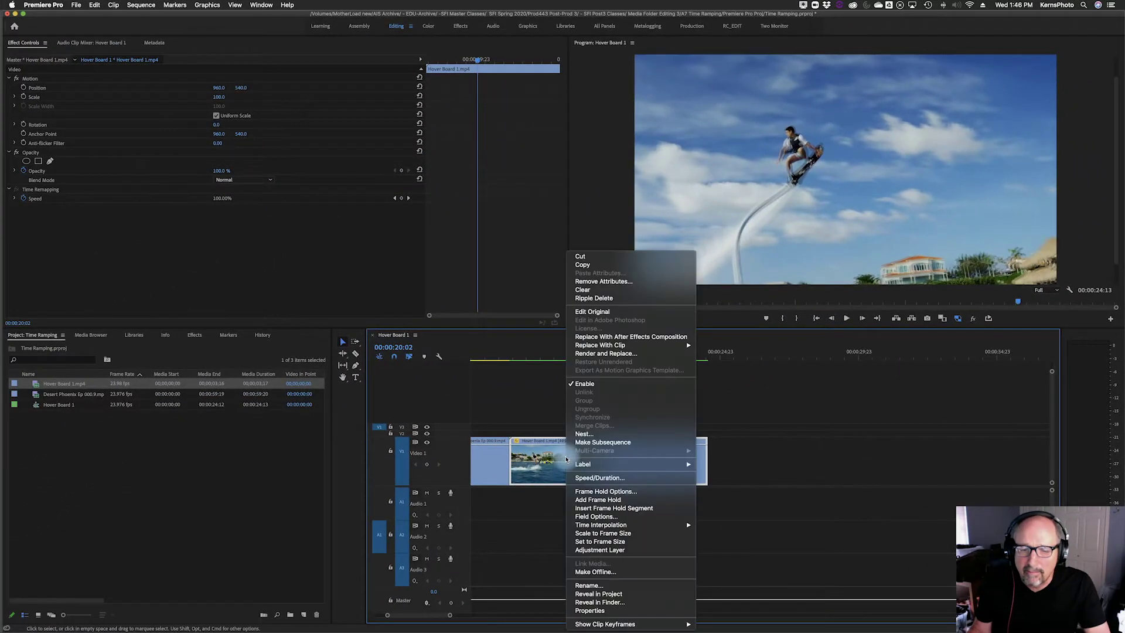
Change the Hover Board clip's time interpolation to Optical Flow at about 50.27% speed
{"action": "left_click", "coordinate": [593, 477]}
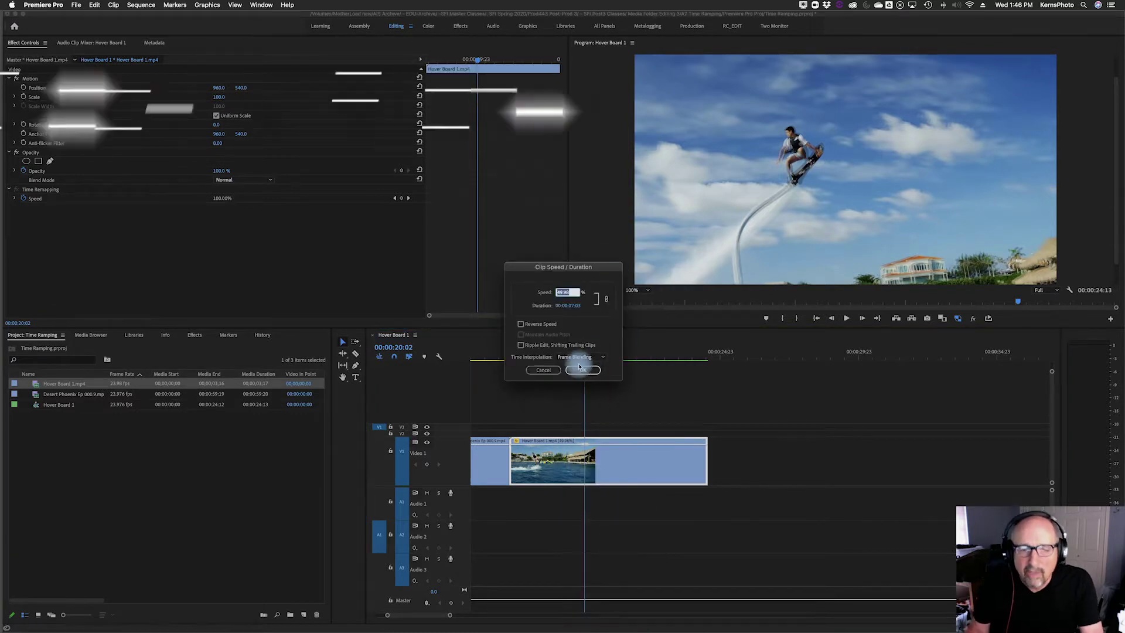
{"action": "left_click", "coordinate": [609, 358]}
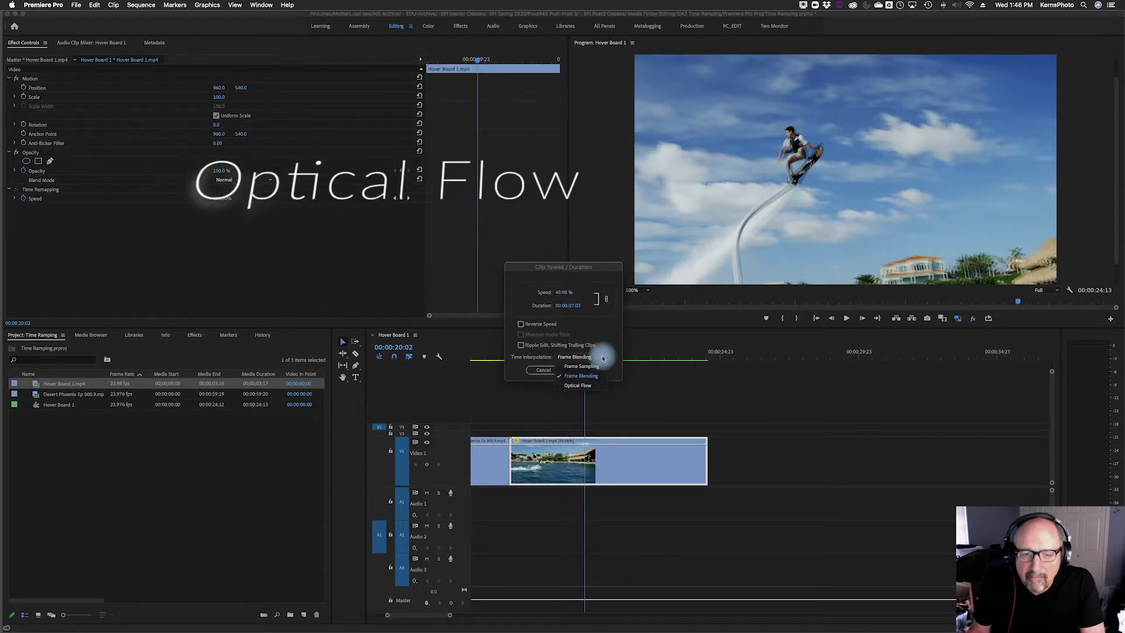
{"action": "left_click", "coordinate": [580, 387]}
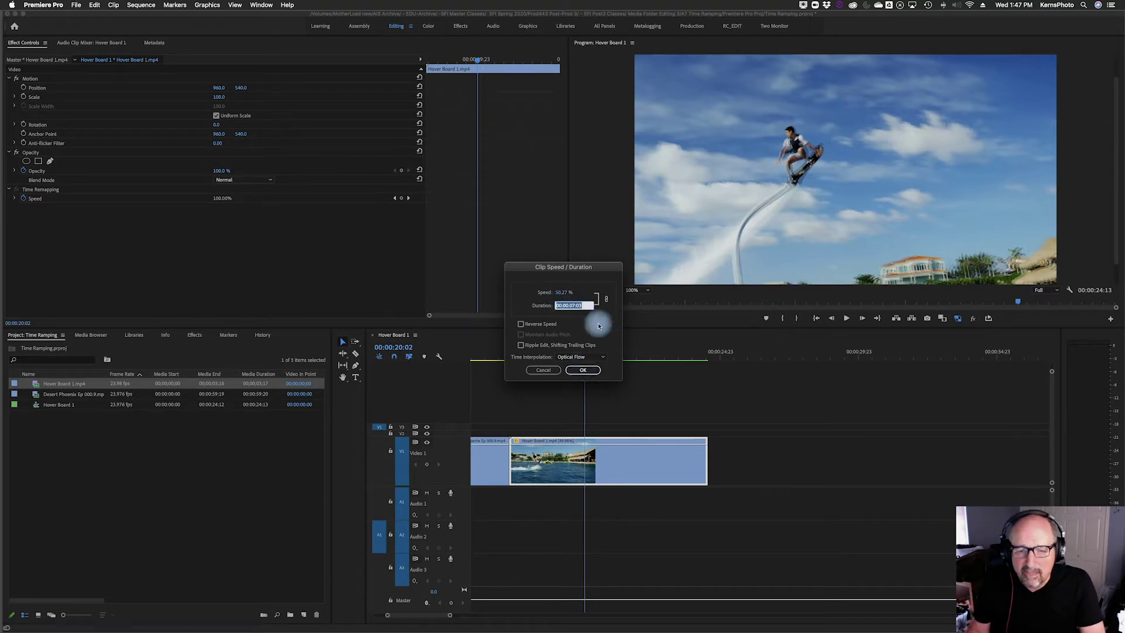
{"action": "left_click", "coordinate": [586, 372]}
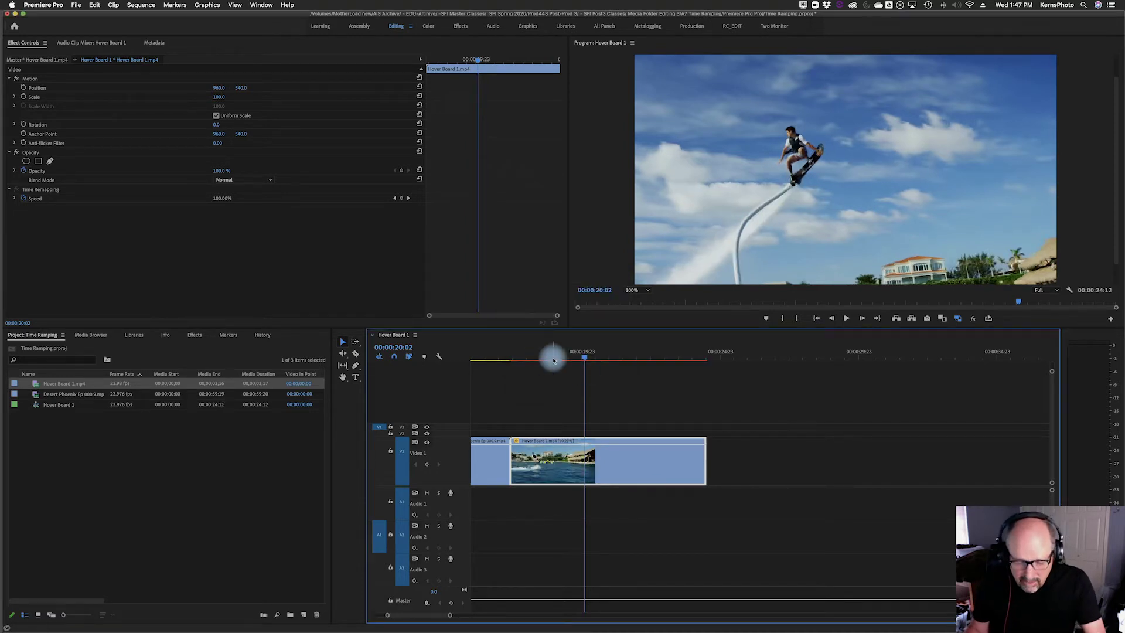
Render the sequence and play the Optical Flow hoverboard shot
{"action": "key", "text": "Return"}
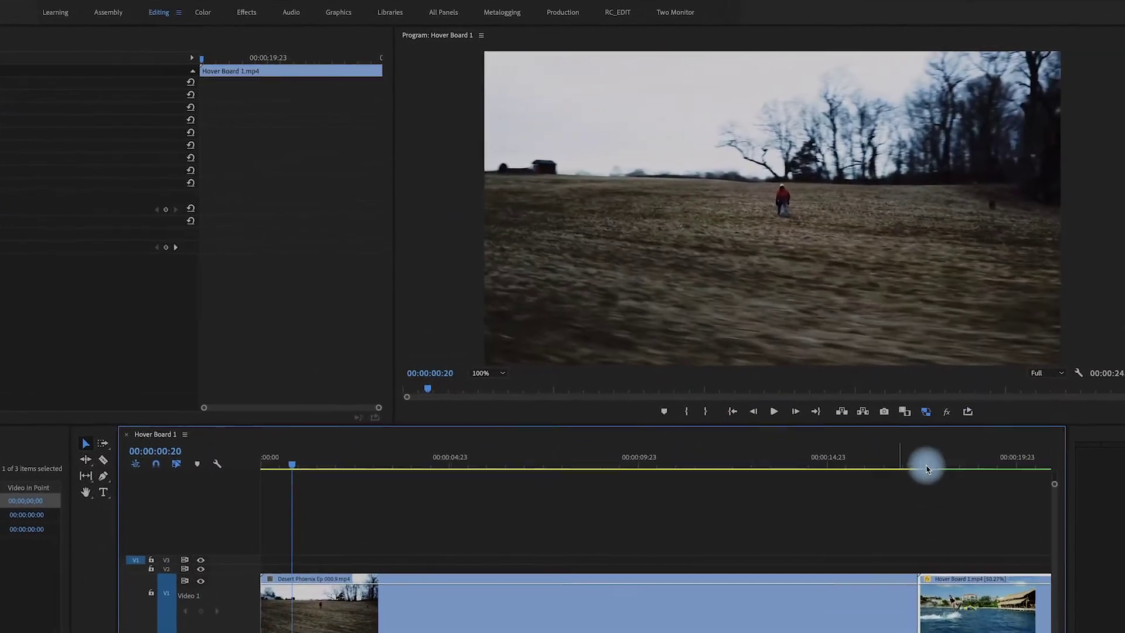
{"action": "left_click", "coordinate": [935, 422]}
{"action": "key", "text": "space"}
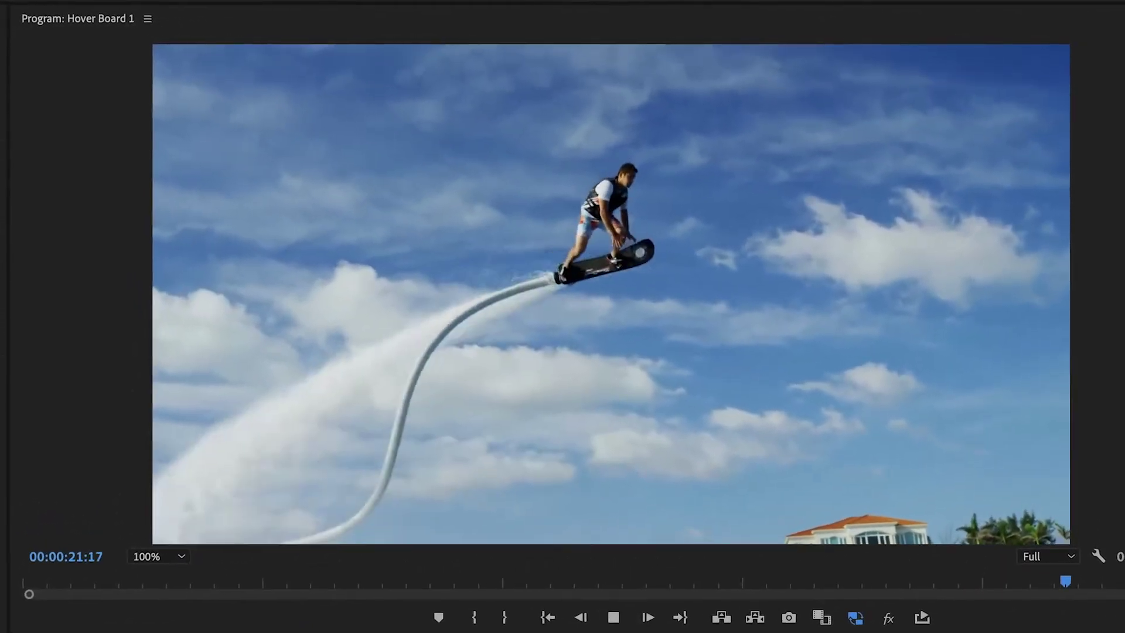
{"action": "key", "text": "space"}
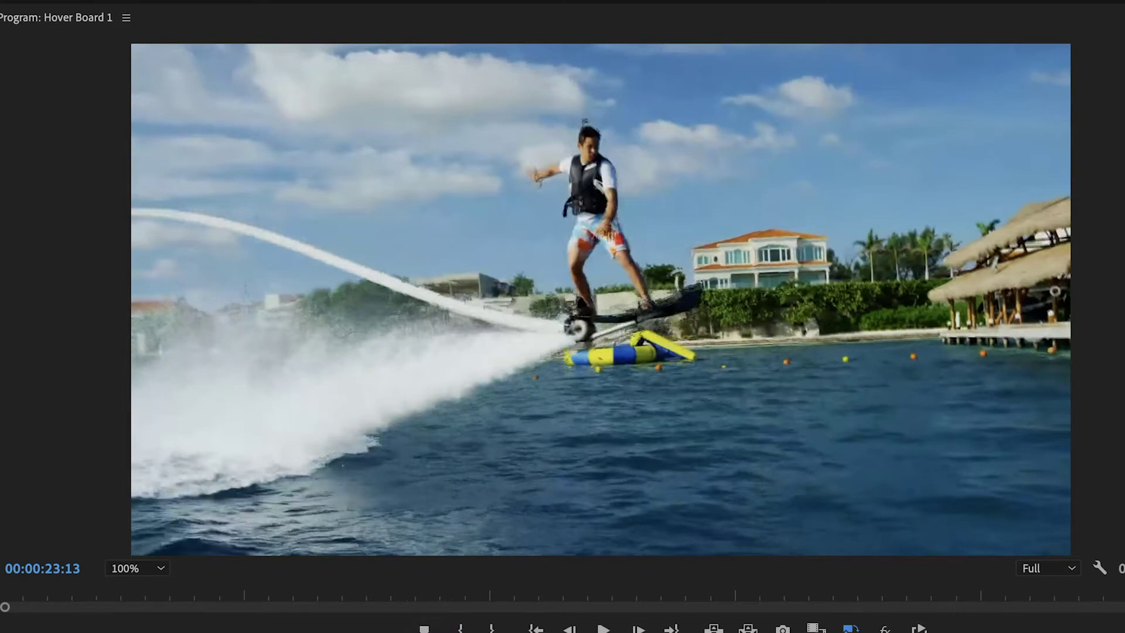
Try Program Monitor zoom levels 50% and 200%, settling on 150%
{"action": "left_click", "coordinate": [145, 571]}
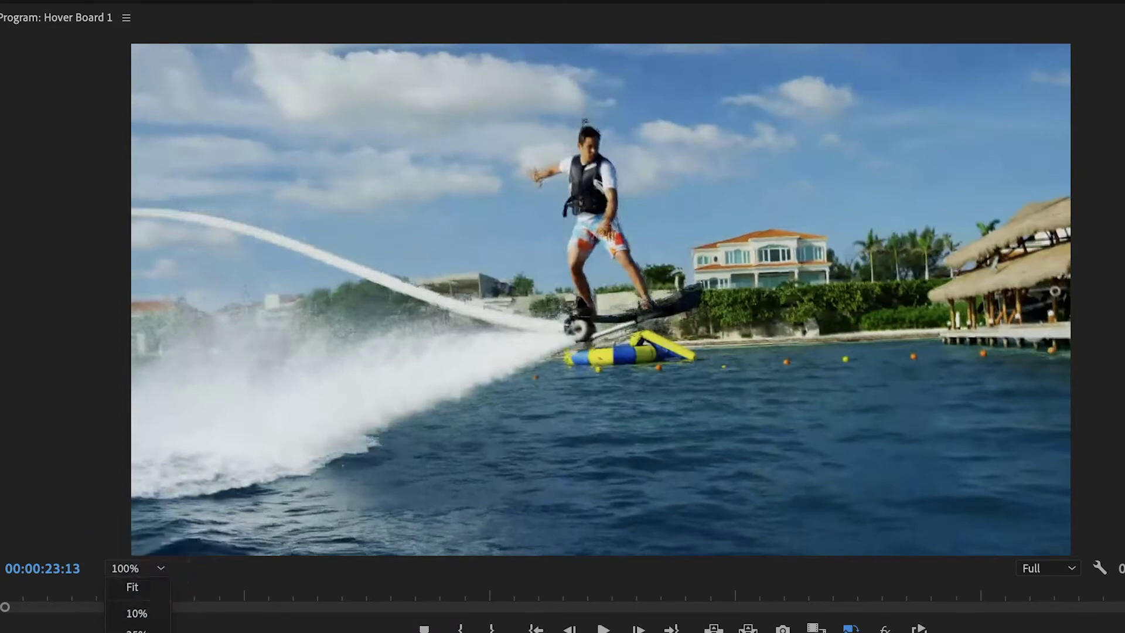
{"action": "left_click", "coordinate": [146, 631]}
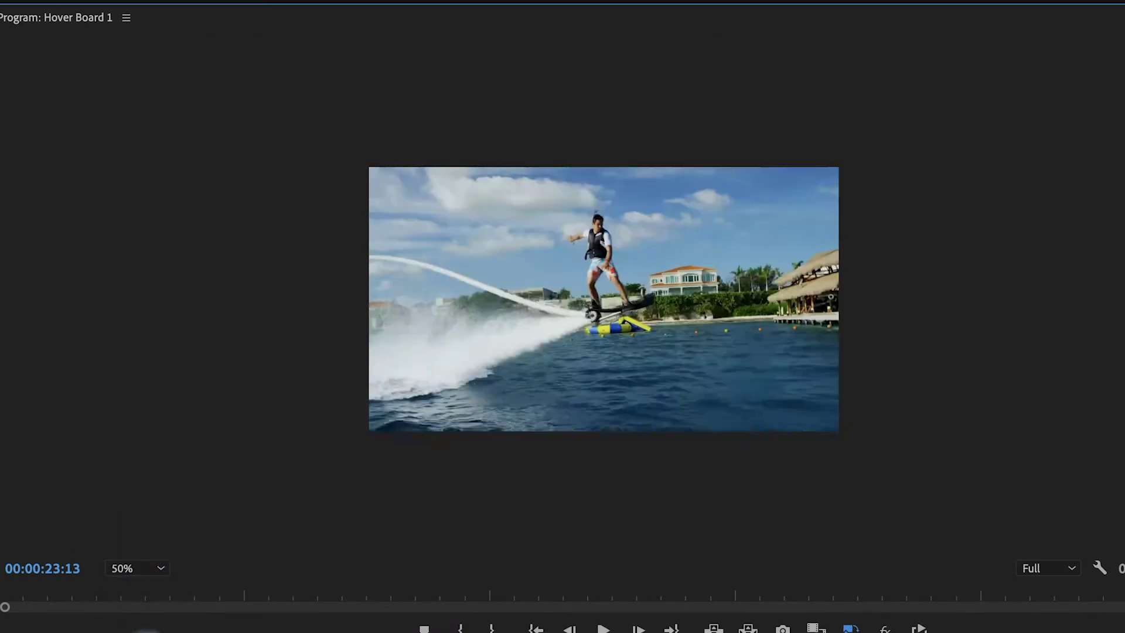
{"action": "left_click", "coordinate": [156, 571]}
{"action": "left_click", "coordinate": [136, 632]}
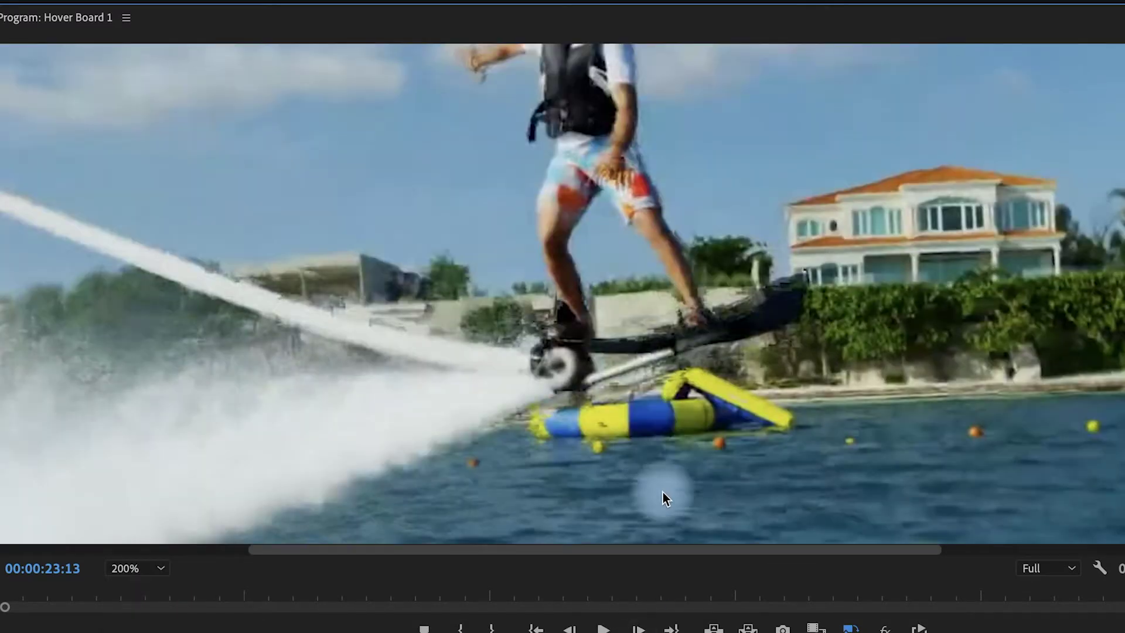
{"action": "left_click", "coordinate": [160, 571]}
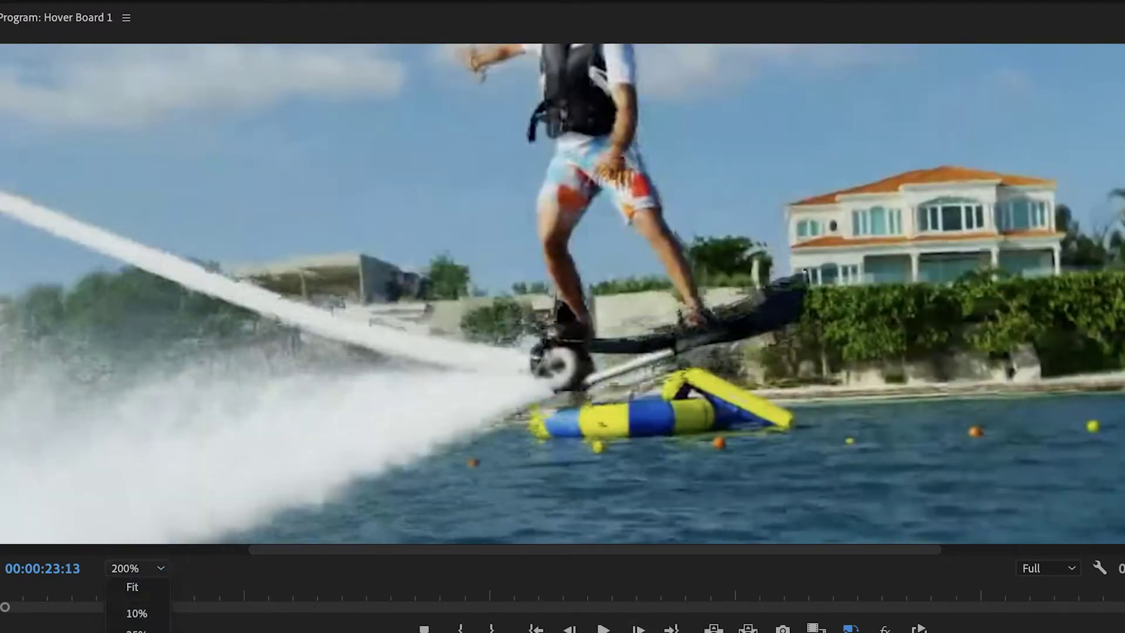
{"action": "left_click", "coordinate": [258, 626]}
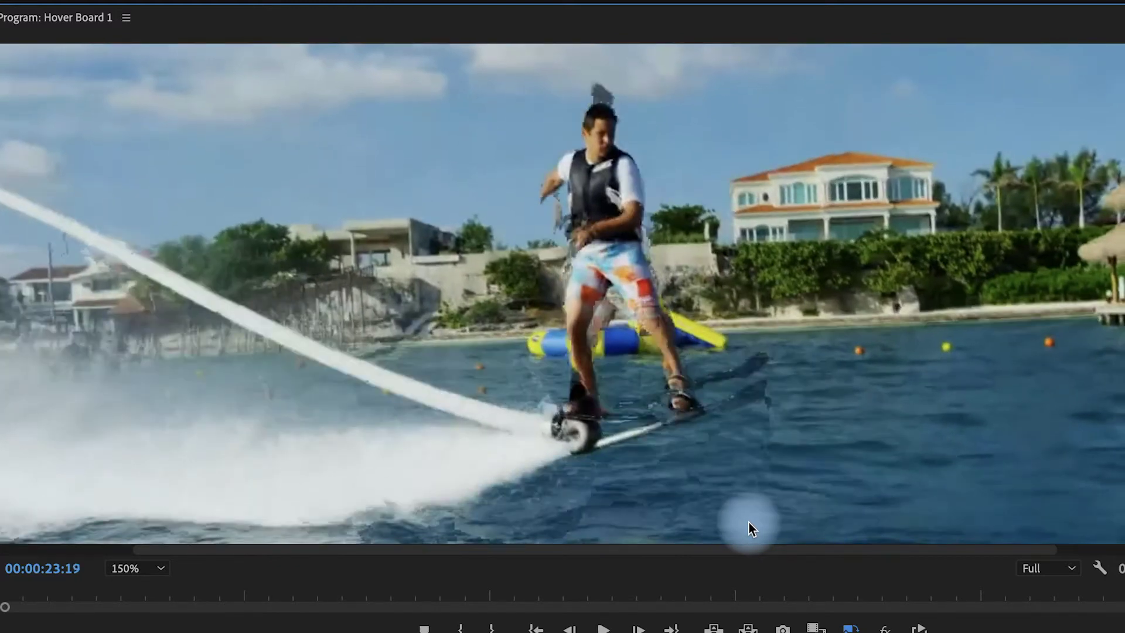
Step frame by frame through the splash, then play it in reverse
{"action": "key", "text": "Left"}
{"action": "key", "text": "Left"}
{"action": "key", "text": "Left"}
{"action": "key", "text": "Right"}
{"action": "key", "text": "Right"}
{"action": "key", "text": "Right"}
{"action": "key", "text": "Right"}
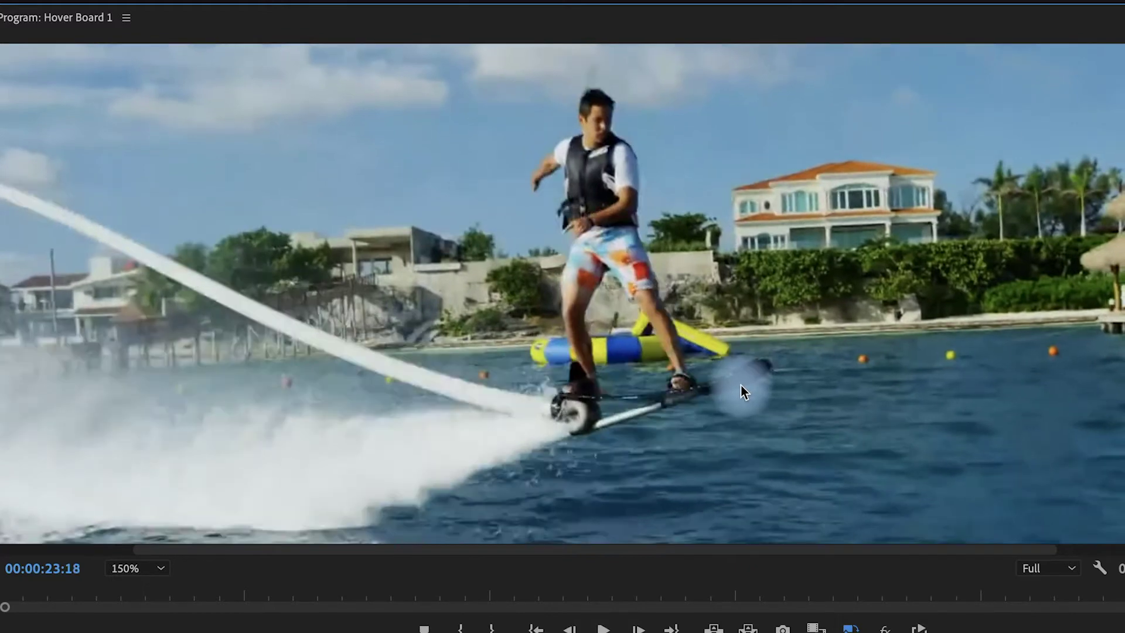
{"action": "key", "text": "Right"}
{"action": "key", "text": "Right"}
{"action": "key", "text": "Right"}
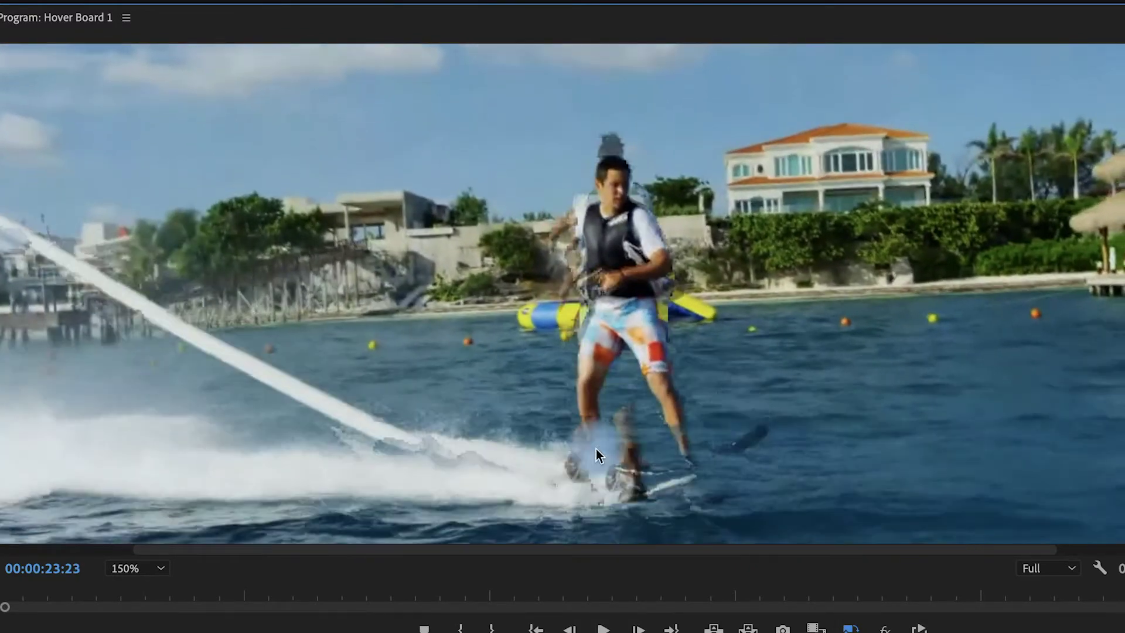
{"action": "key", "text": "Right"}
{"action": "key", "text": "Right"}
{"action": "key", "text": "Right"}
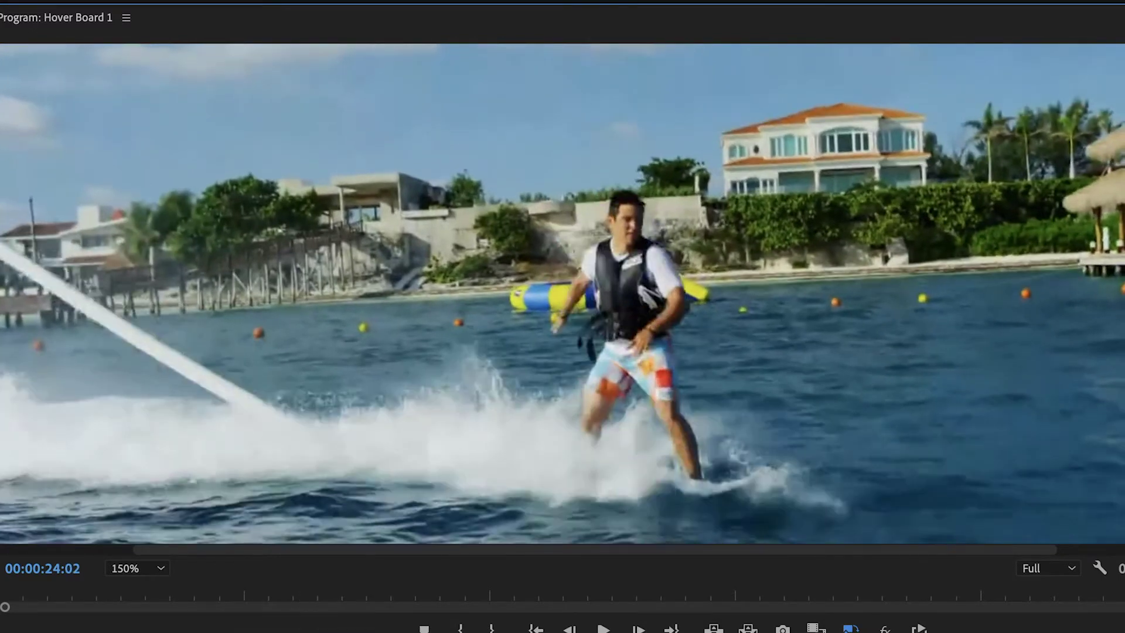
{"action": "key", "text": "j"}
{"action": "key", "text": "j"}
{"action": "key", "text": "j"}
{"action": "left_click", "coordinate": [103, 589]}
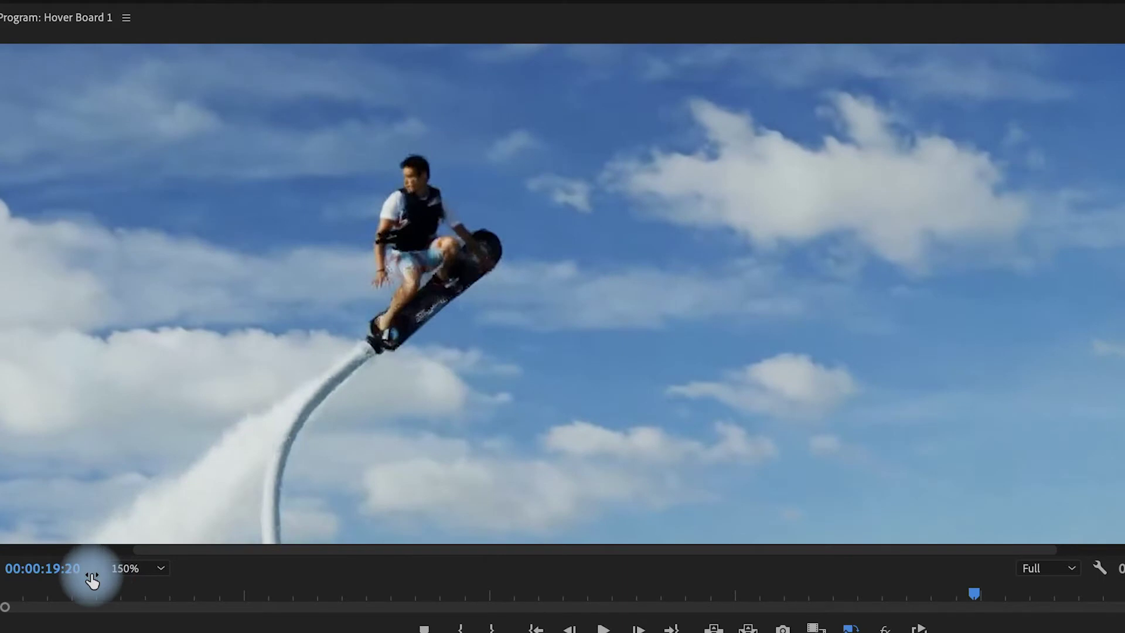
Set the monitor zoom to Fit, replay the slowed shot, and return to the sequence start
{"action": "left_click", "coordinate": [139, 576]}
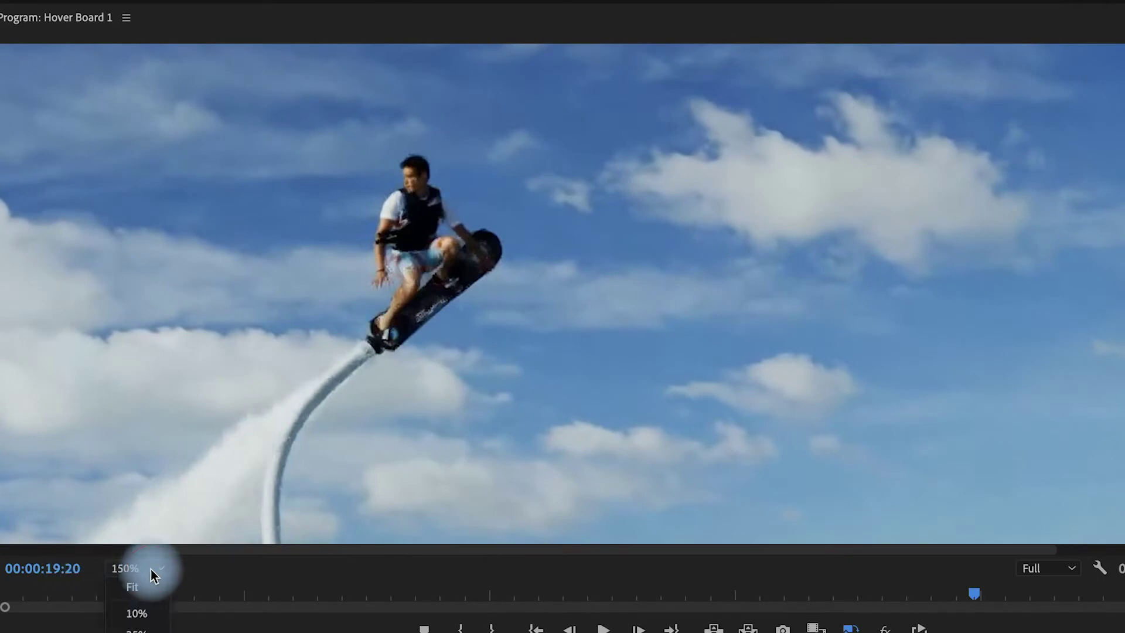
{"action": "left_click", "coordinate": [152, 597]}
{"action": "key", "text": "space"}
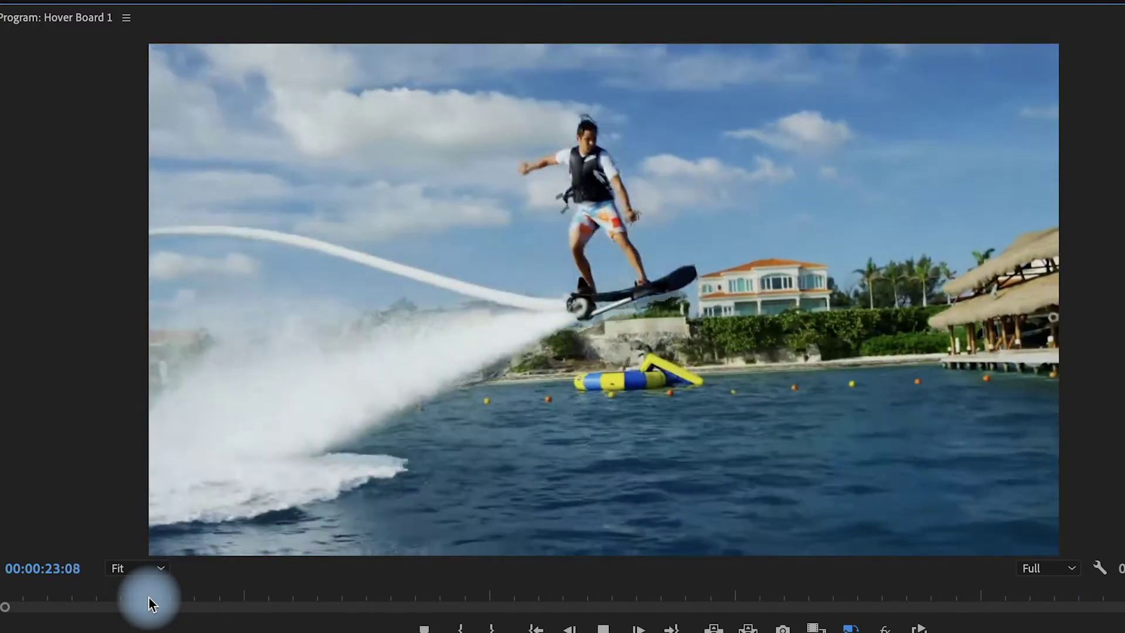
{"action": "key", "text": "Home"}
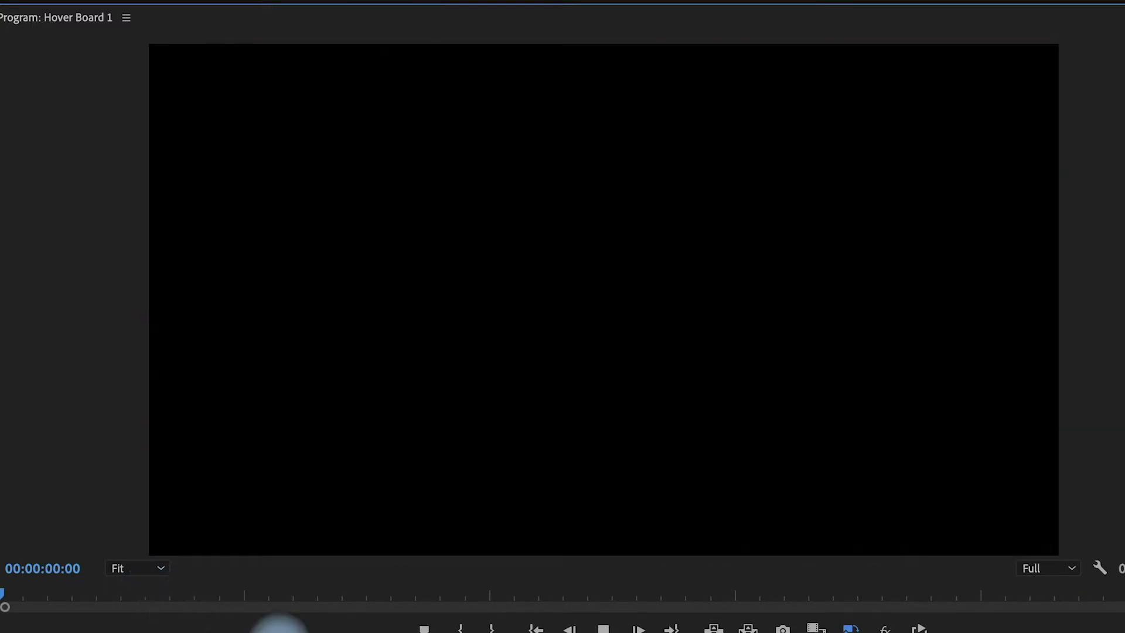
Play the sequence from the start and enlarge the Video 1 track to show large thumbnails
{"action": "key", "text": "space"}
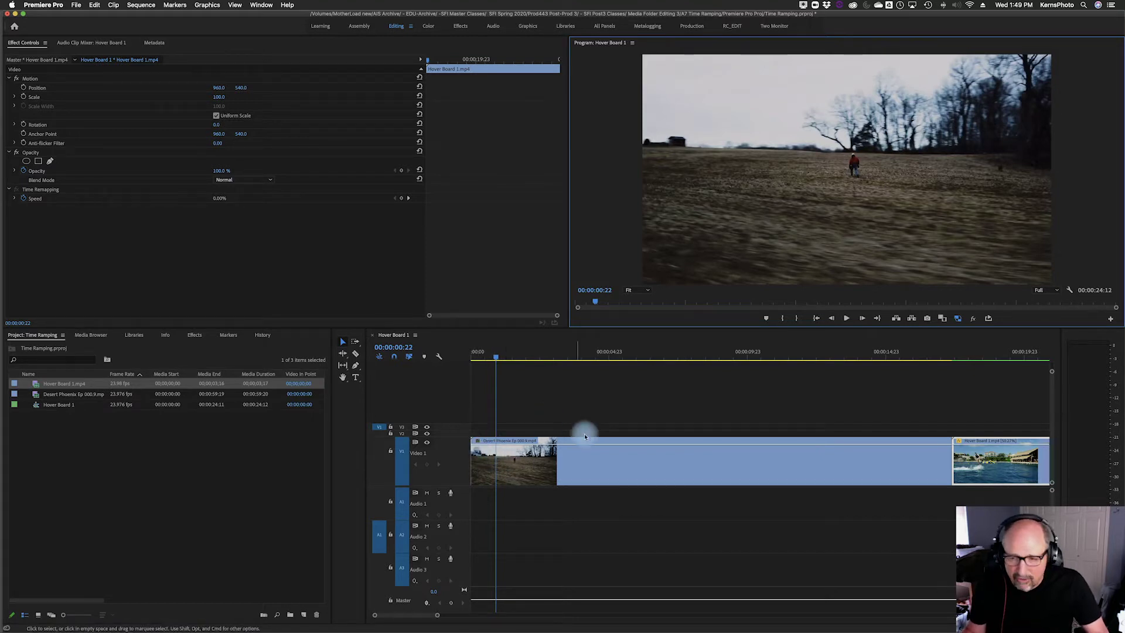
{"action": "left_click_drag", "start_coordinate": [455, 437], "coordinate": [446, 371]}
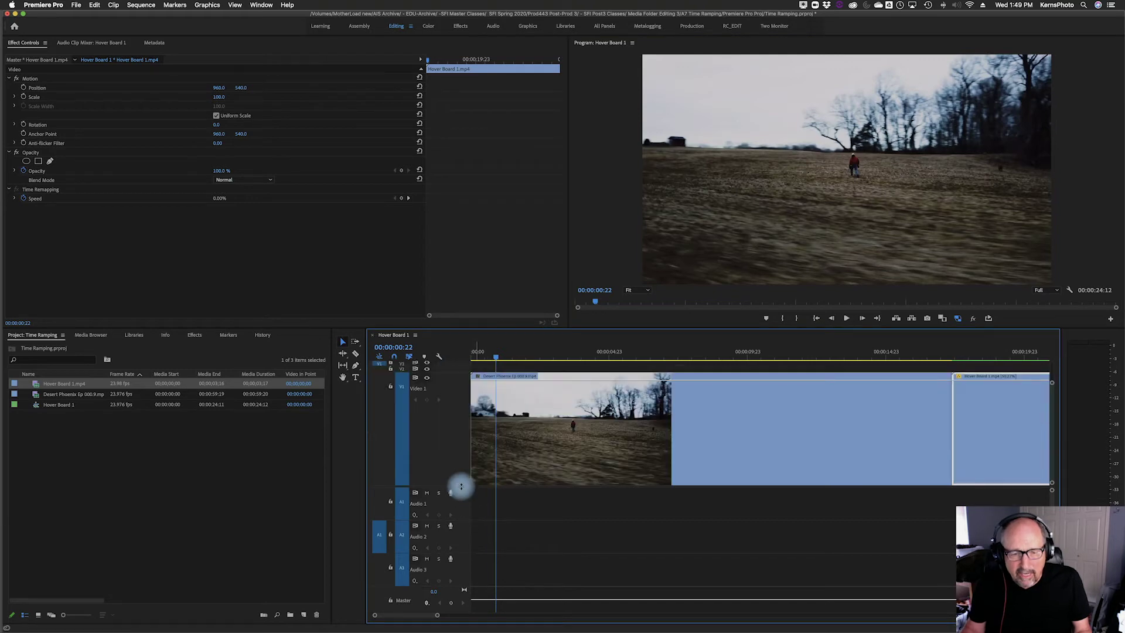
{"action": "left_click_drag", "start_coordinate": [462, 494], "coordinate": [462, 519]}
{"action": "left_click_drag", "start_coordinate": [456, 430], "coordinate": [460, 408]}
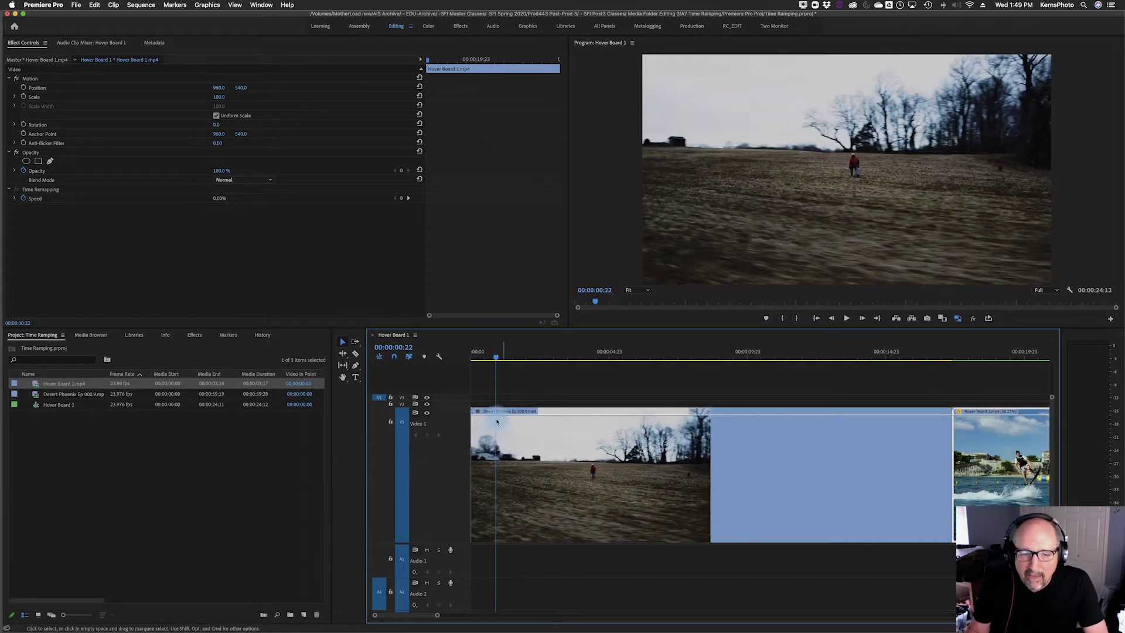
{"action": "right_click", "coordinate": [685, 467]}
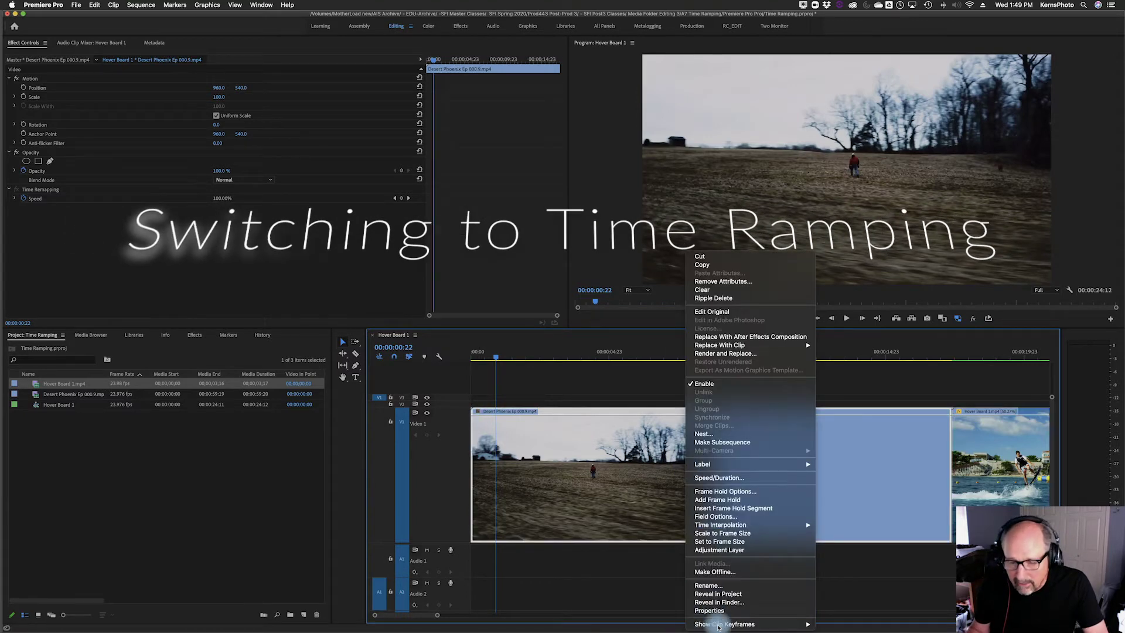
Display the Desert Phoenix clip's Time Remapping > Speed line on Video 1
{"action": "mouse_move", "coordinate": [726, 625]}
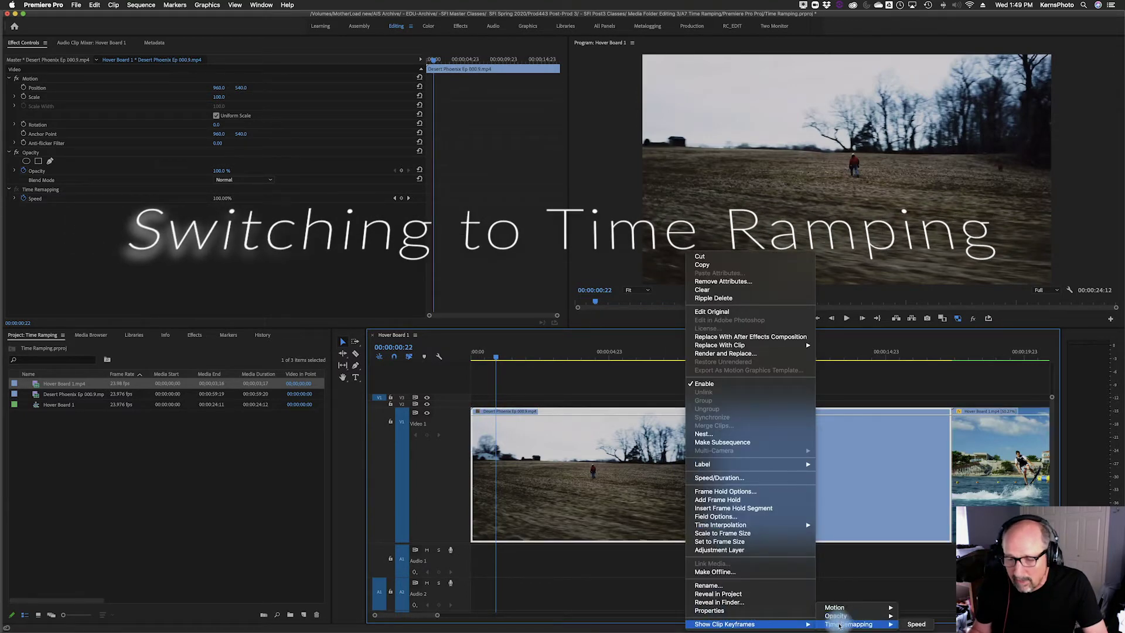
{"action": "left_click", "coordinate": [507, 433]}
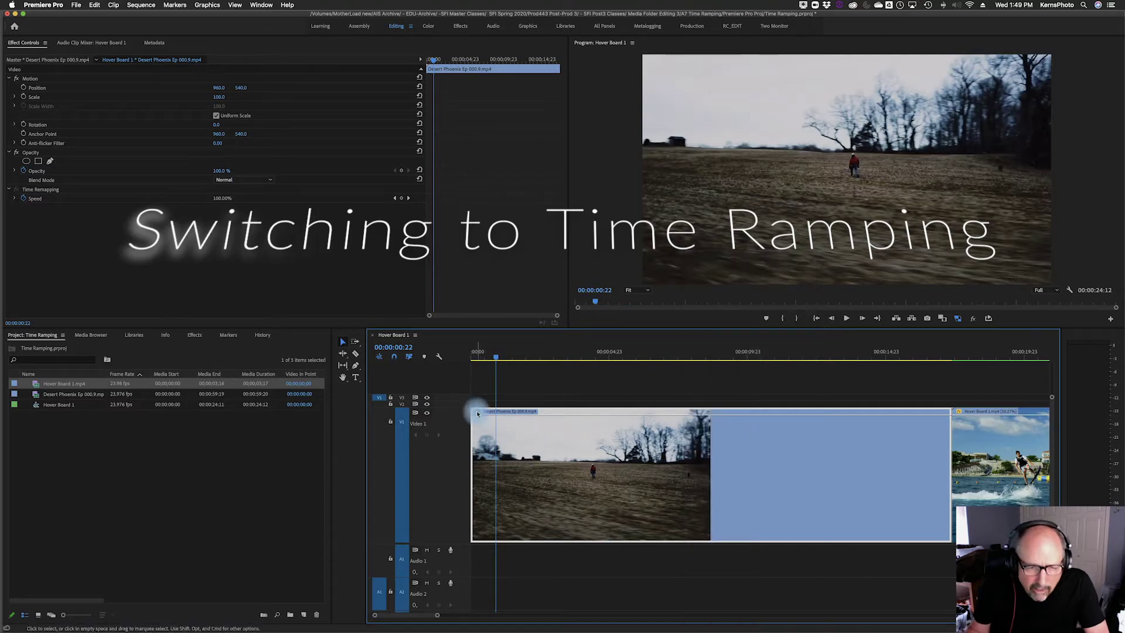
{"action": "left_click", "coordinate": [478, 413]}
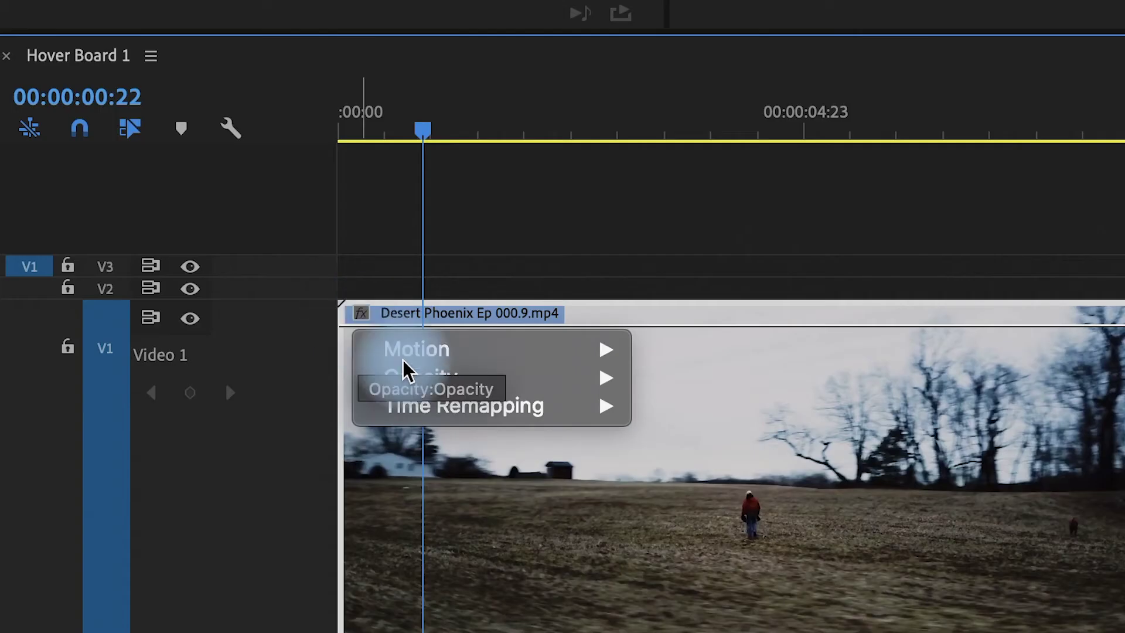
{"action": "mouse_move", "coordinate": [493, 440]}
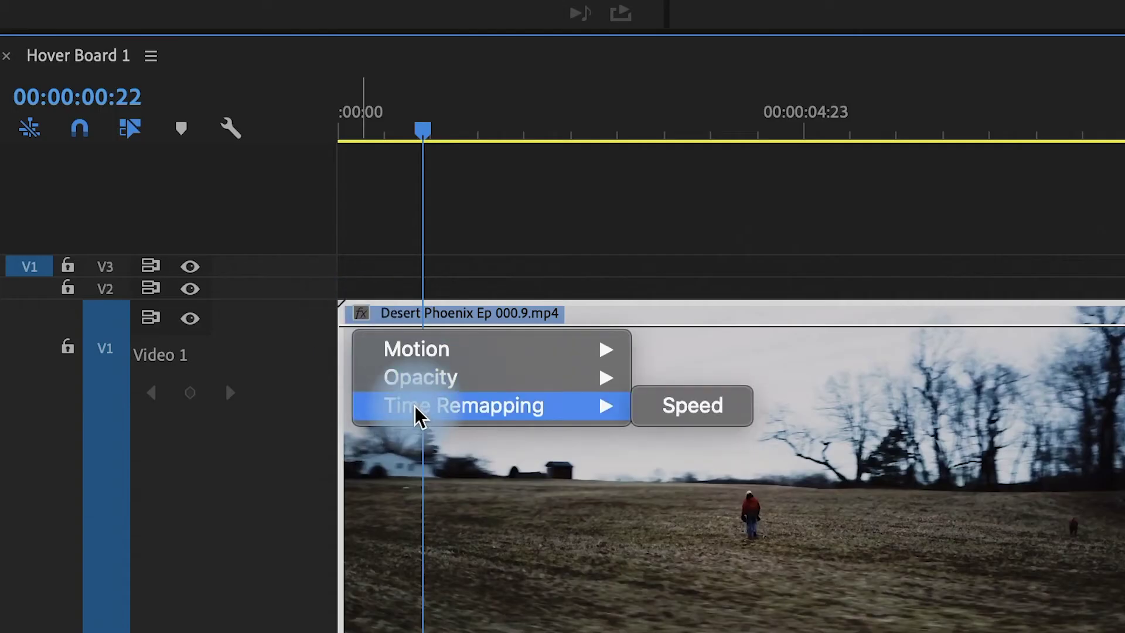
{"action": "left_click", "coordinate": [707, 411]}
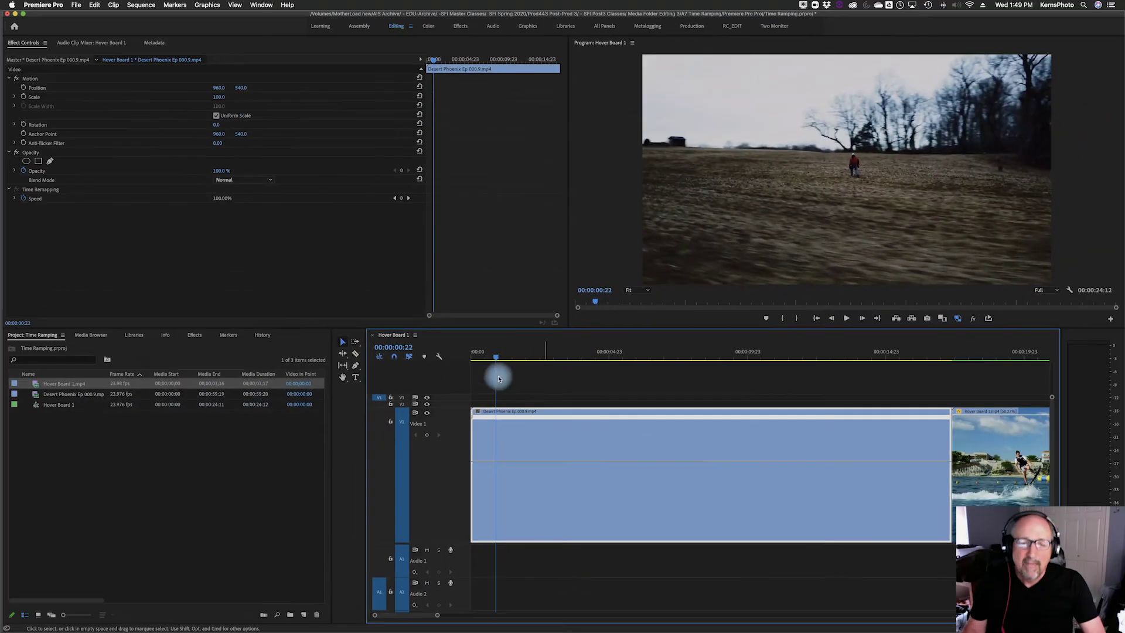
Add a Desert Phoenix speed keyframe at 00:00:04:07 and move the playhead toward 00:00:12:22
{"action": "left_click_drag", "start_coordinate": [494, 359], "coordinate": [470, 386]}
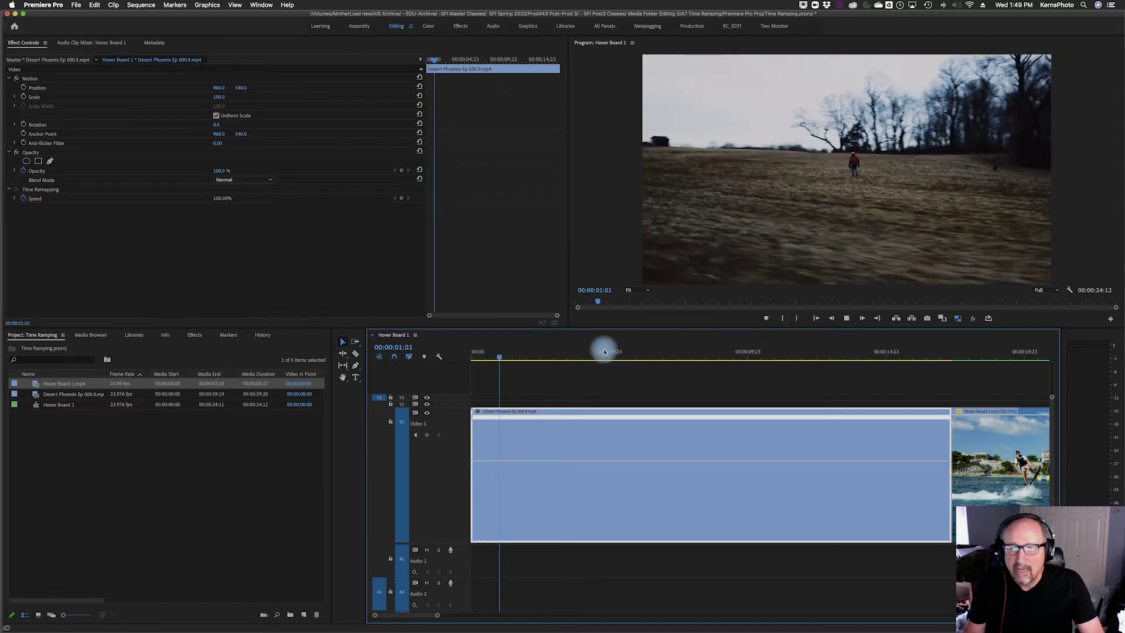
{"action": "key", "text": "space"}
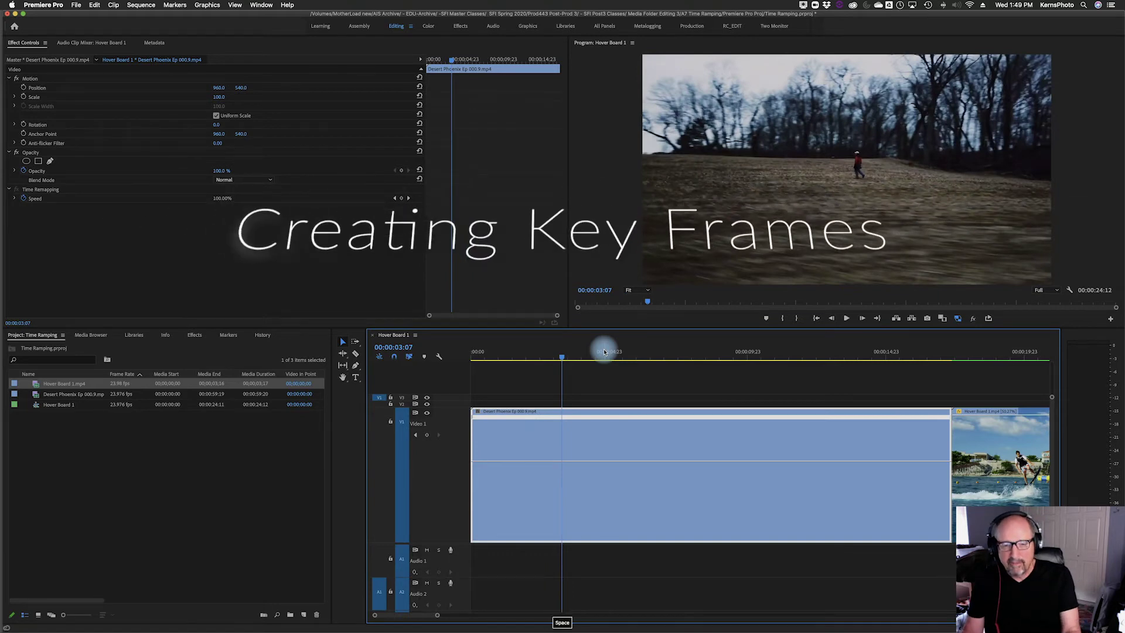
{"action": "key", "text": "space"}
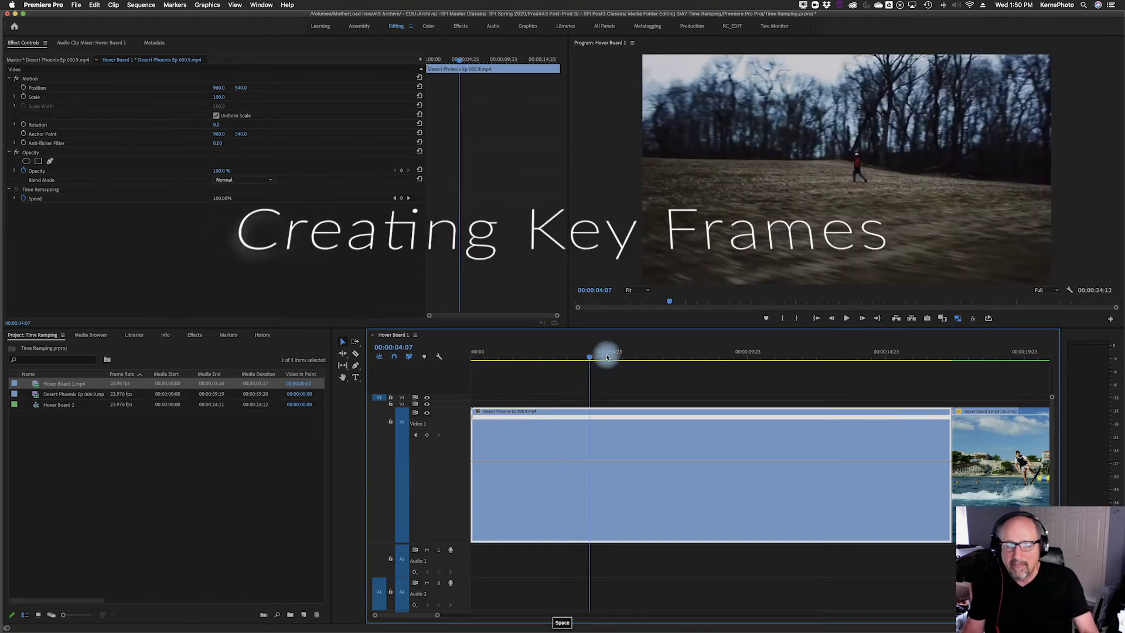
{"action": "left_click", "coordinate": [589, 461]}
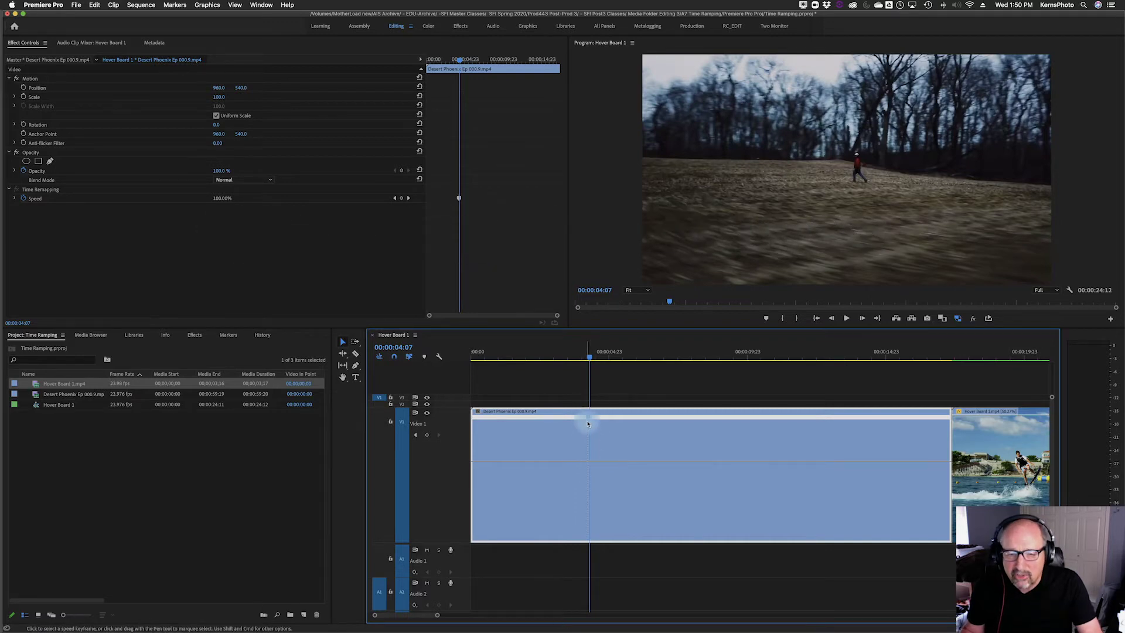
{"action": "left_click_drag", "start_coordinate": [589, 360], "coordinate": [829, 357]}
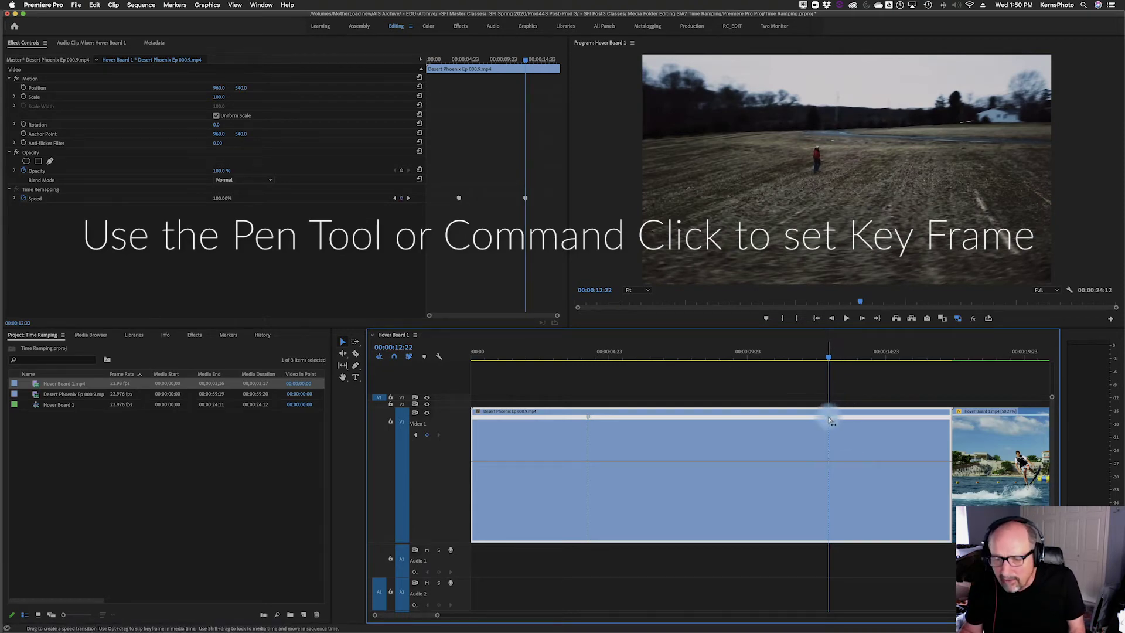
Add a second keyframe at 00:00:12:22 and drag the speed line between keyframes down to about 41%
{"action": "left_click", "coordinate": [829, 418], "text": "super"}
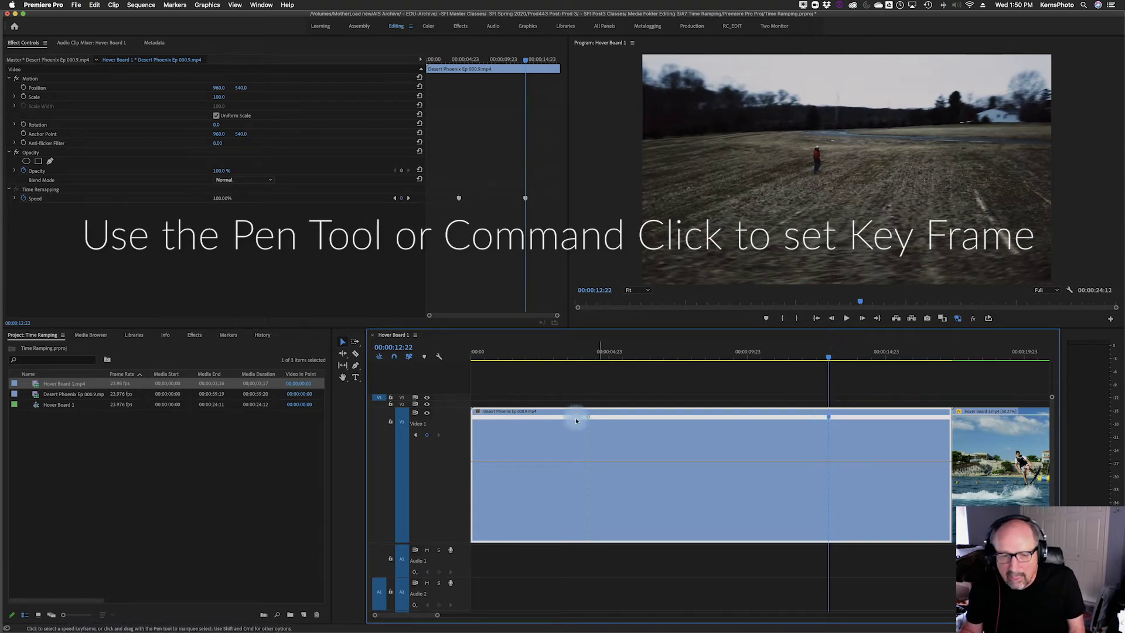
{"action": "left_click", "coordinate": [708, 463]}
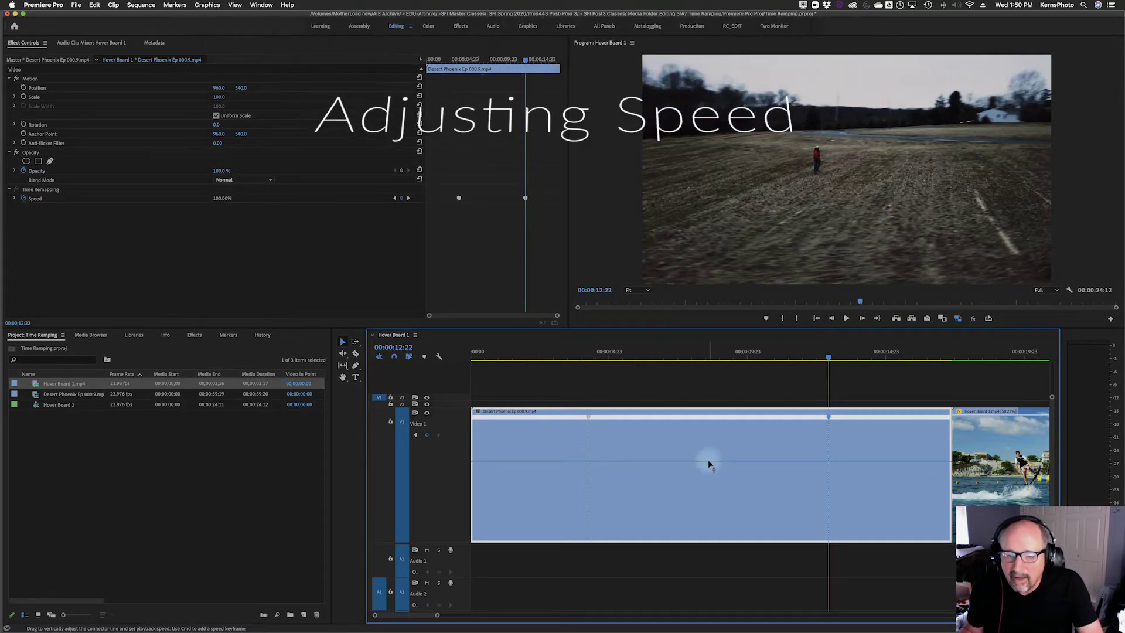
{"action": "left_click_drag", "start_coordinate": [708, 460], "coordinate": [707, 480]}
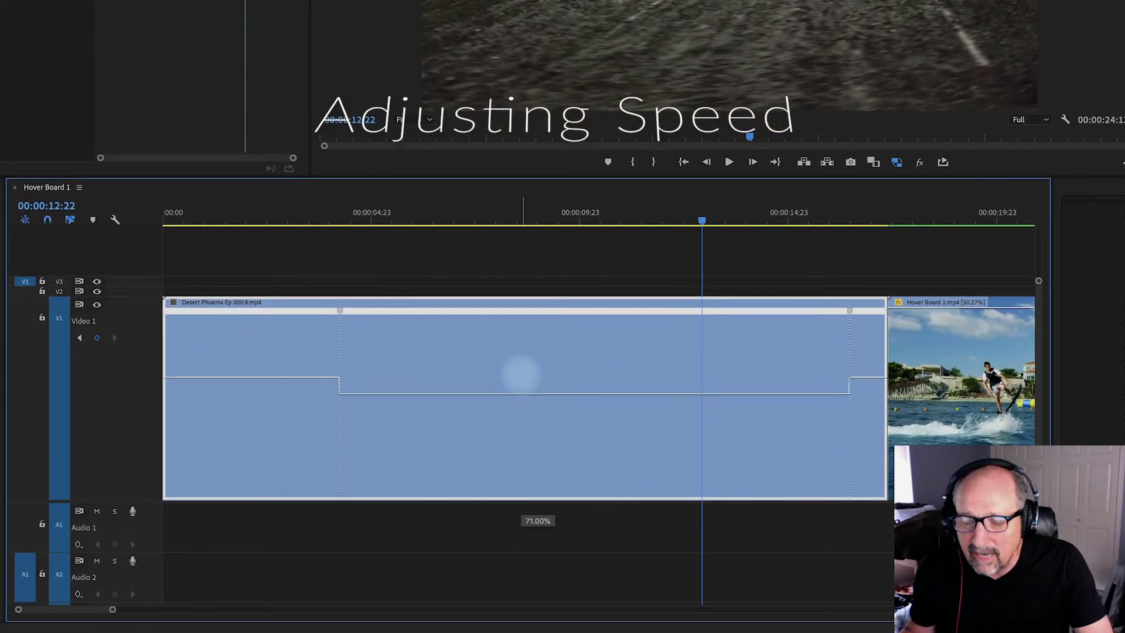
{"action": "left_click_drag", "start_coordinate": [586, 393], "coordinate": [586, 419]}
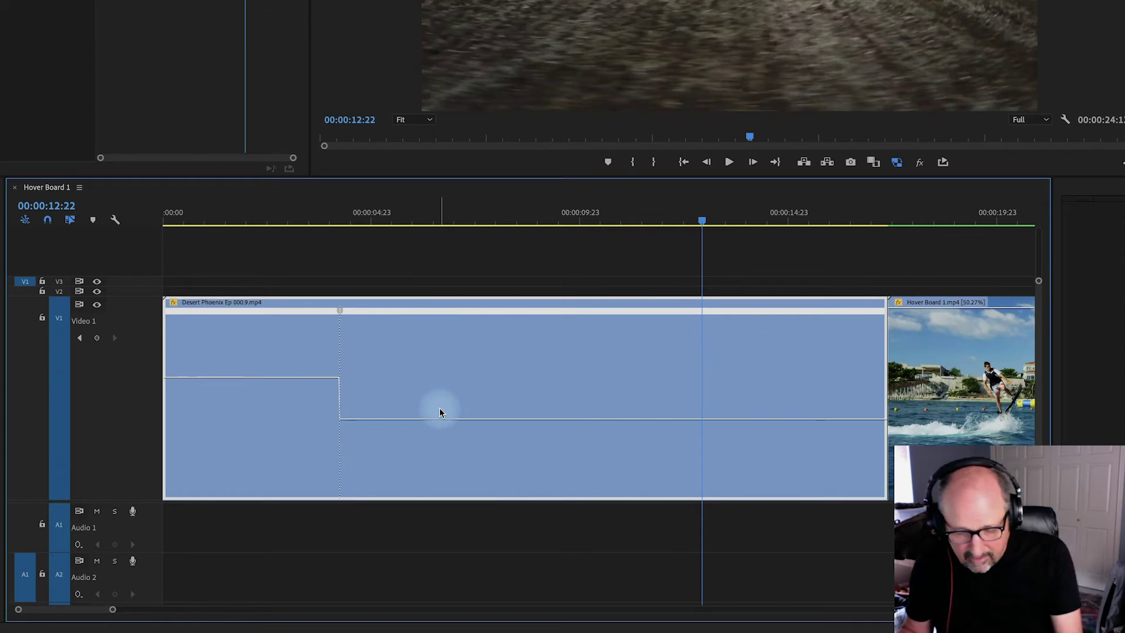
{"action": "key", "text": "minus"}
Move Hover Board later, extend Desert Phoenix into the gap, and raise its middle section to 199%
{"action": "left_click_drag", "start_coordinate": [778, 380], "coordinate": [998, 378]}
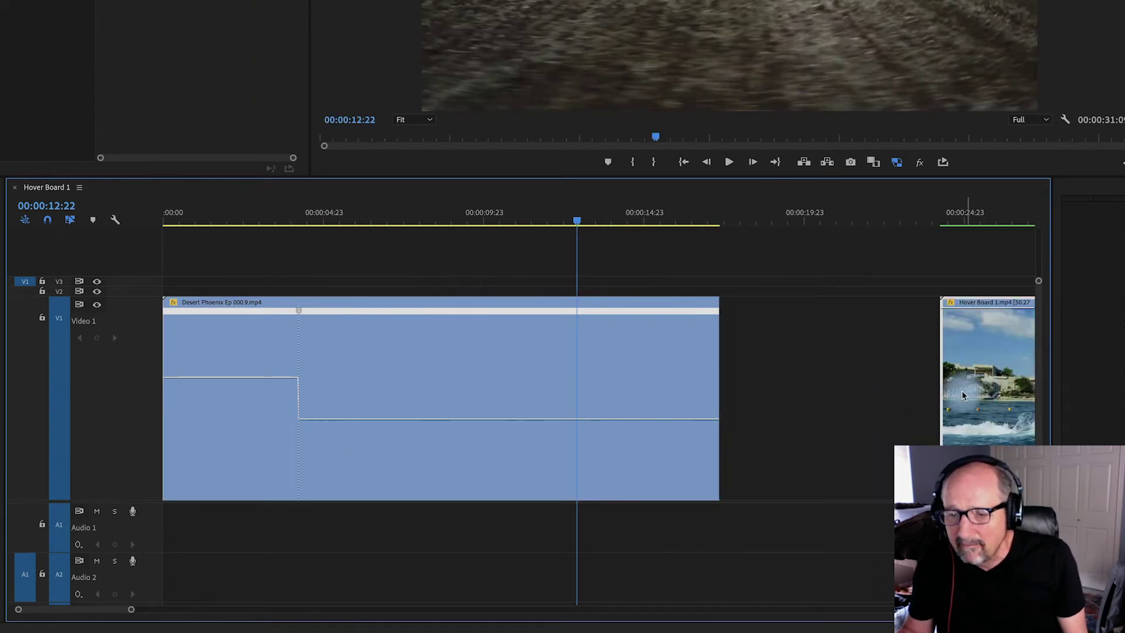
{"action": "left_click_drag", "start_coordinate": [723, 372], "coordinate": [937, 373]}
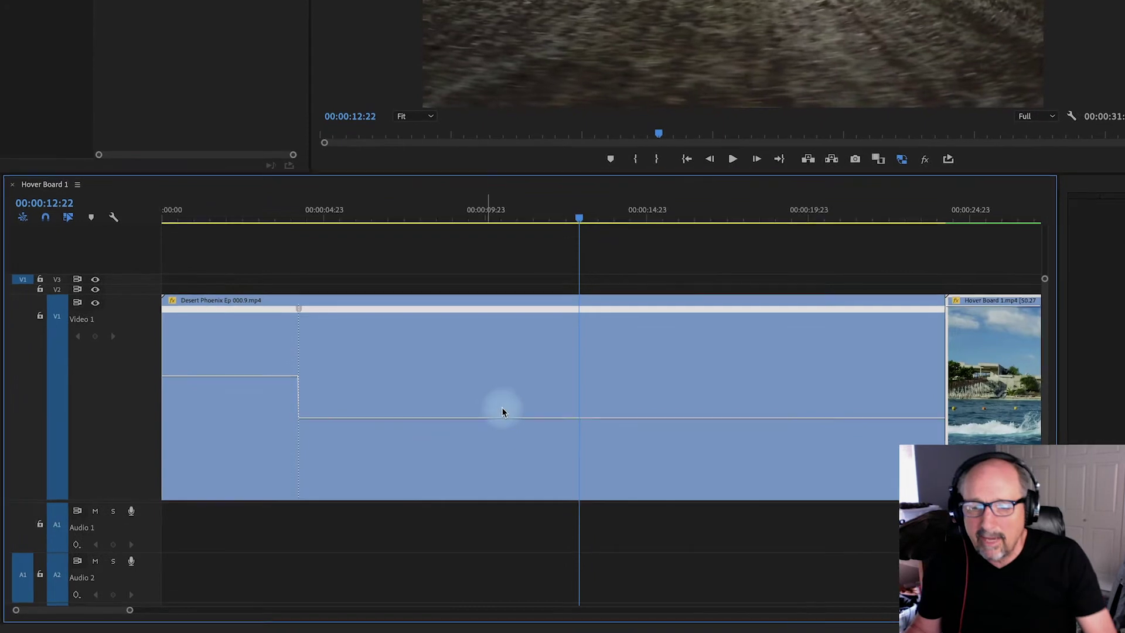
{"action": "left_click_drag", "start_coordinate": [513, 408], "coordinate": [617, 344]}
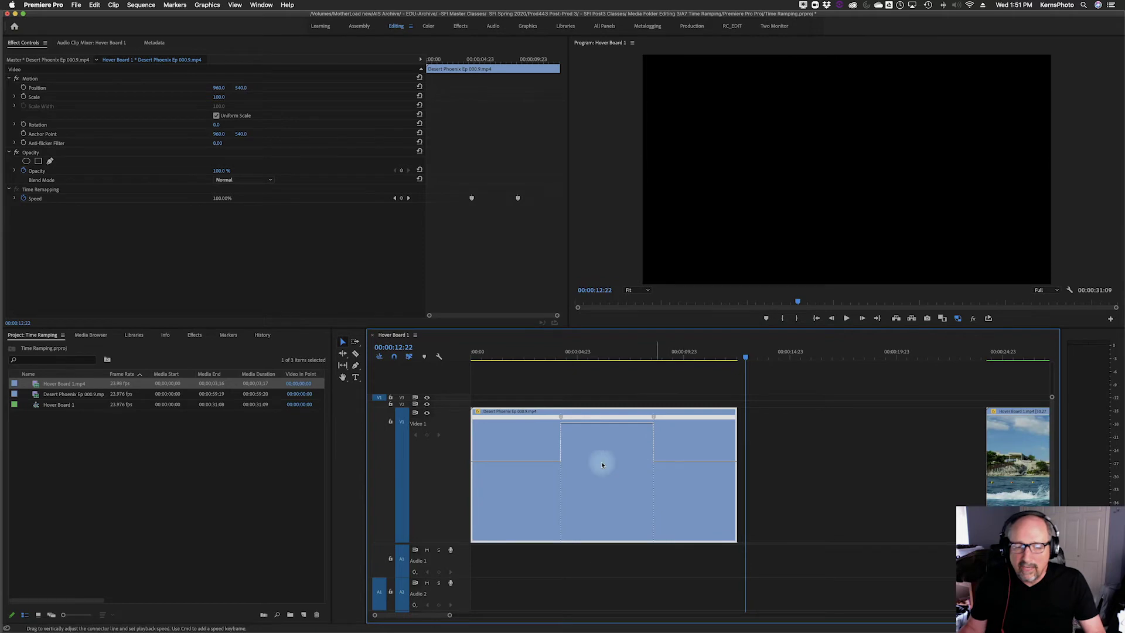
{"action": "left_click", "coordinate": [524, 362]}
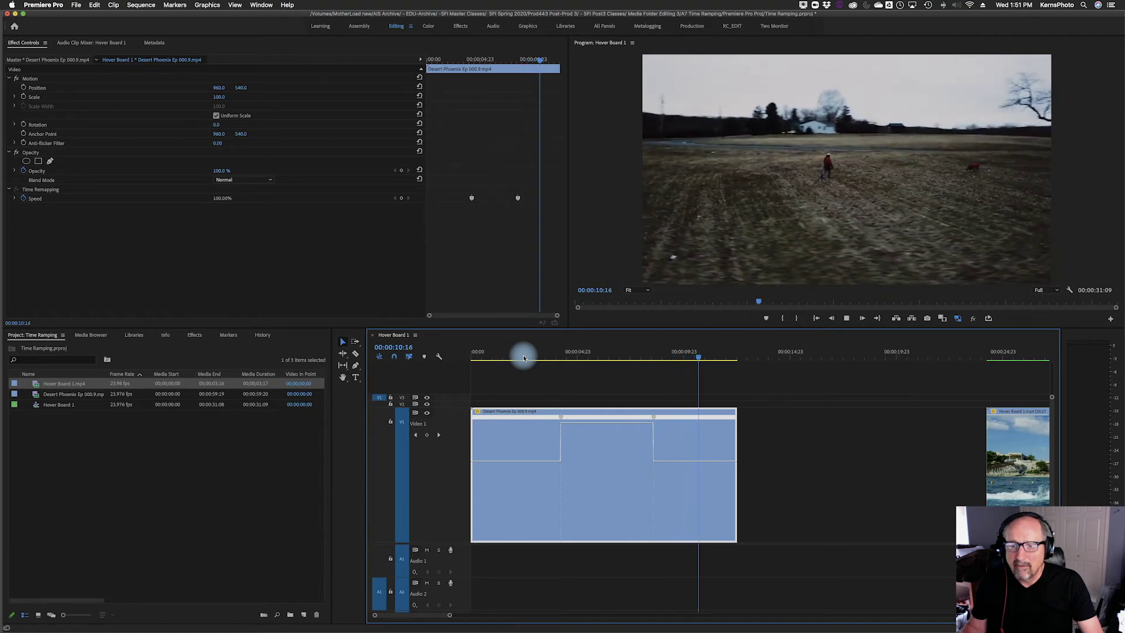
Raise Desert Phoenix's middle section speed to about 320% and return near the sequence start
{"action": "key", "text": "space"}
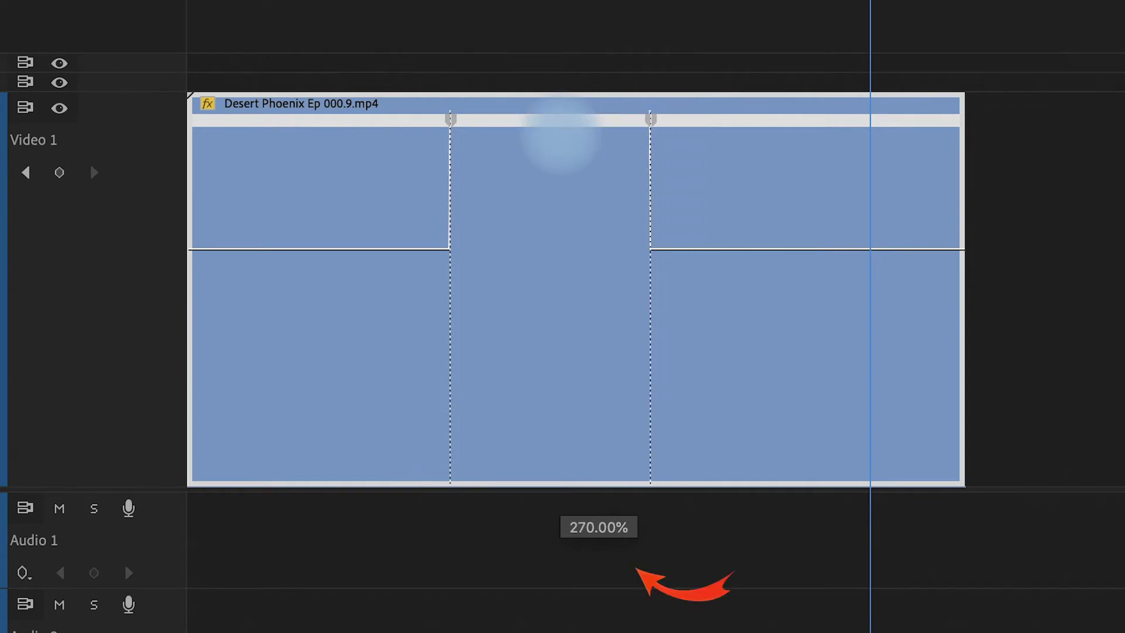
{"action": "left_click_drag", "start_coordinate": [560, 135], "coordinate": [561, 137]}
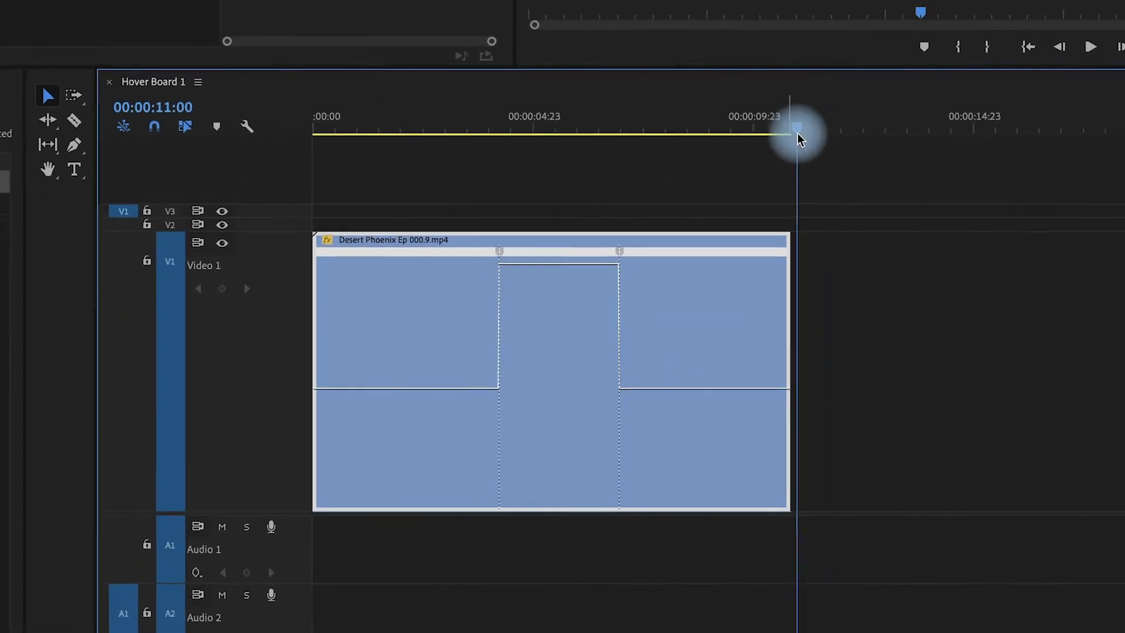
{"action": "left_click", "coordinate": [413, 140]}
Push Desert Phoenix's middle section faster to shorten the clip, review it, and pull Hover Board up behind it
{"action": "key", "text": "space"}
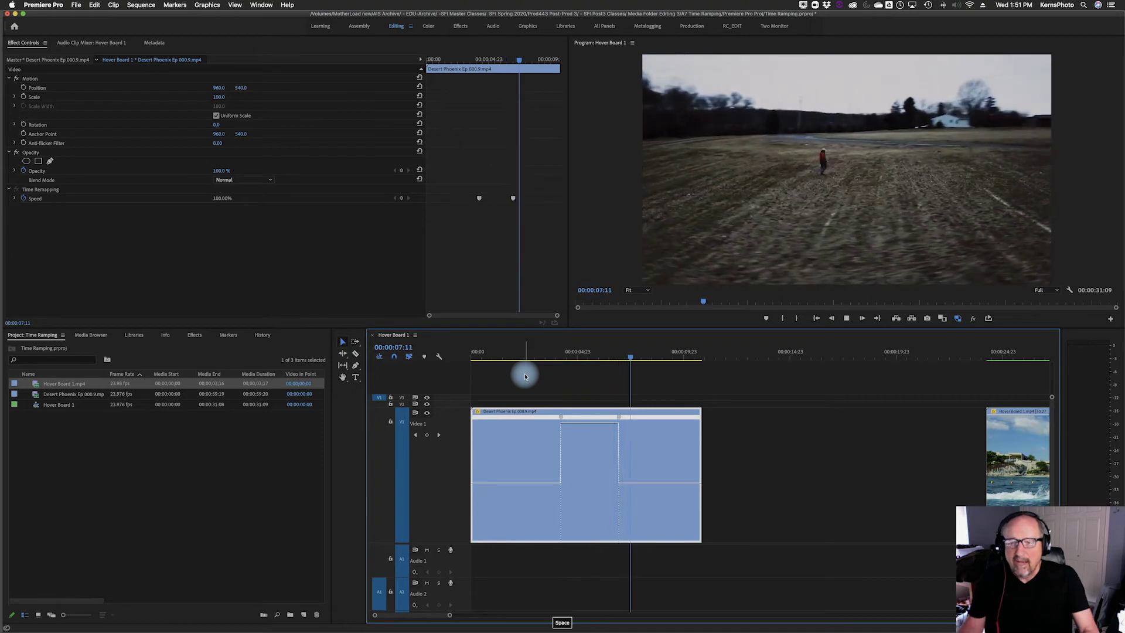
{"action": "key", "text": "space"}
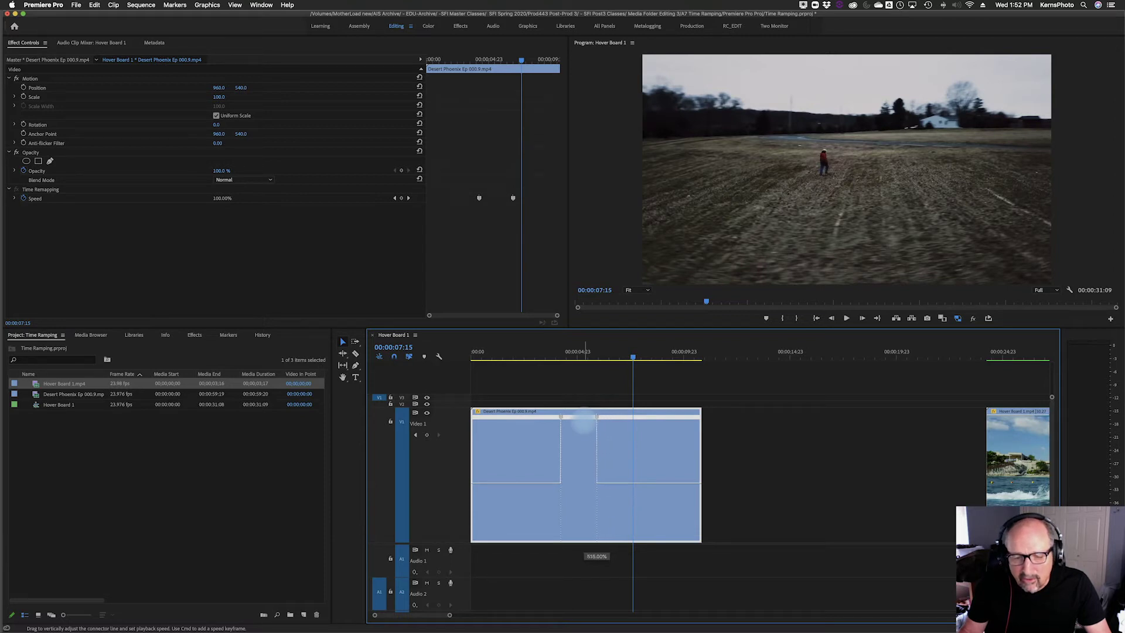
{"action": "left_click_drag", "start_coordinate": [578, 490], "coordinate": [498, 369]}
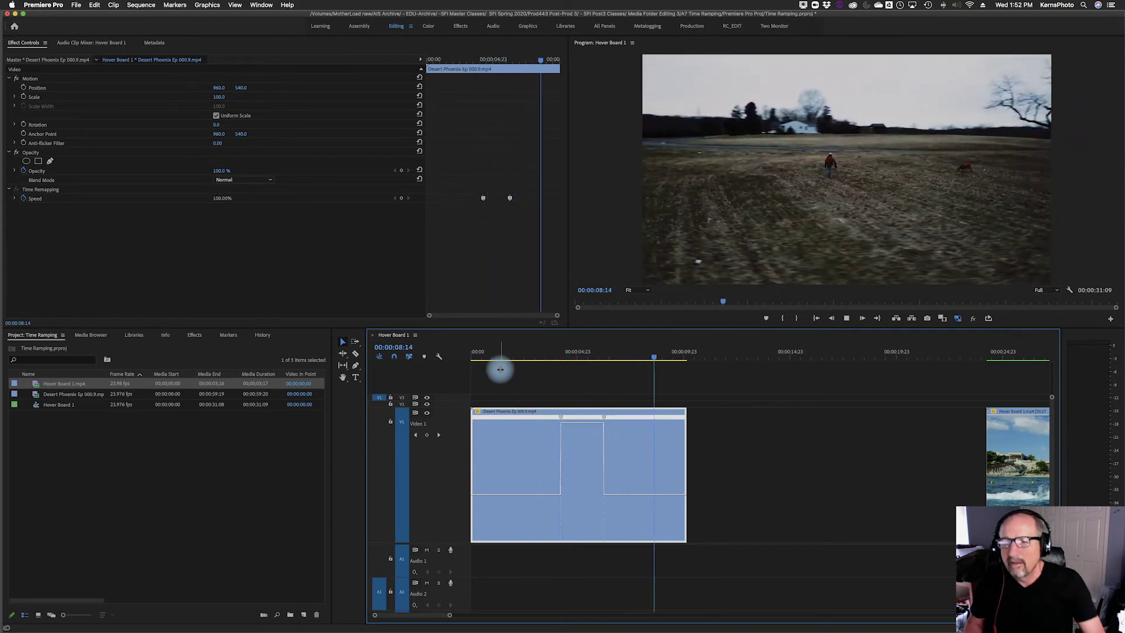
{"action": "key", "text": "space"}
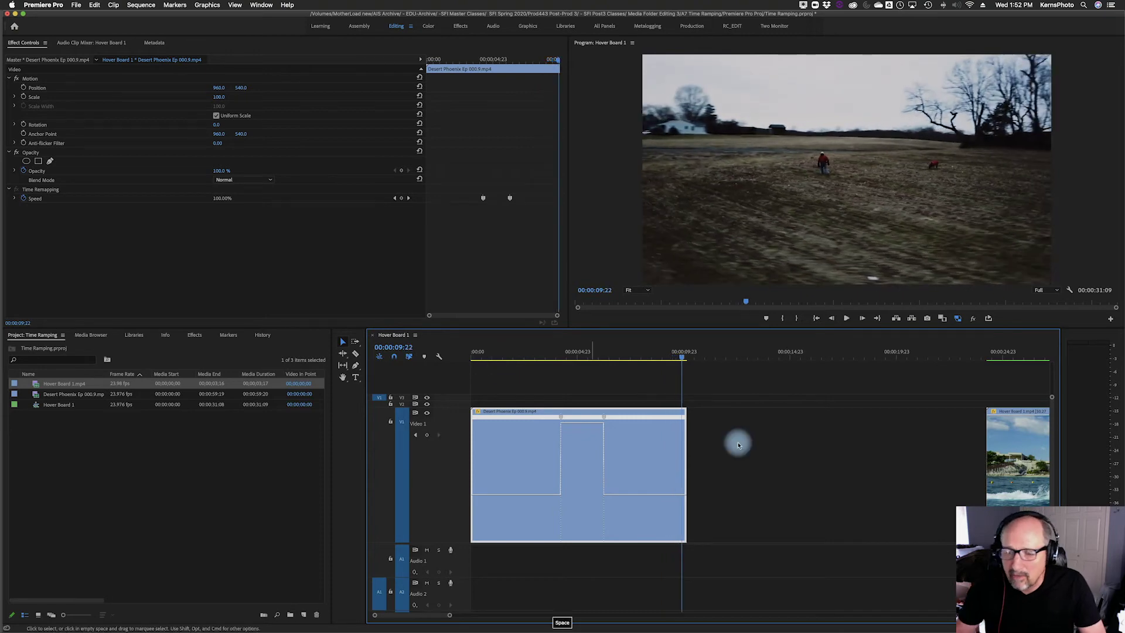
{"action": "left_click_drag", "start_coordinate": [998, 465], "coordinate": [813, 468]}
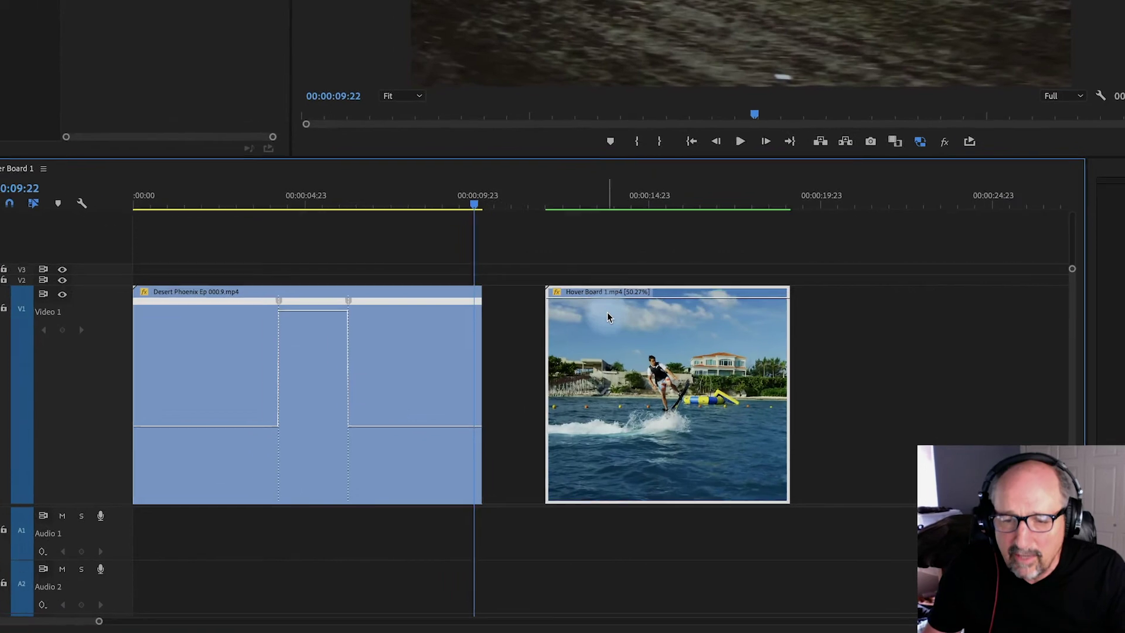
Show the Time Remapping > Speed line on the Hover Board clip
{"action": "left_click", "coordinate": [614, 331]}
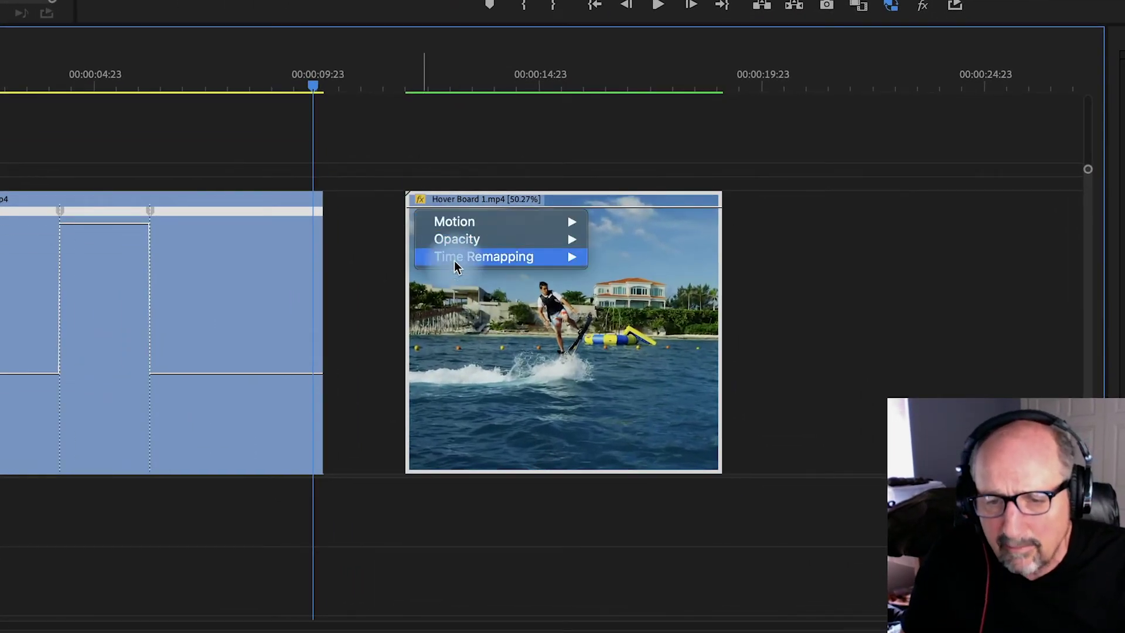
{"action": "mouse_move", "coordinate": [455, 260]}
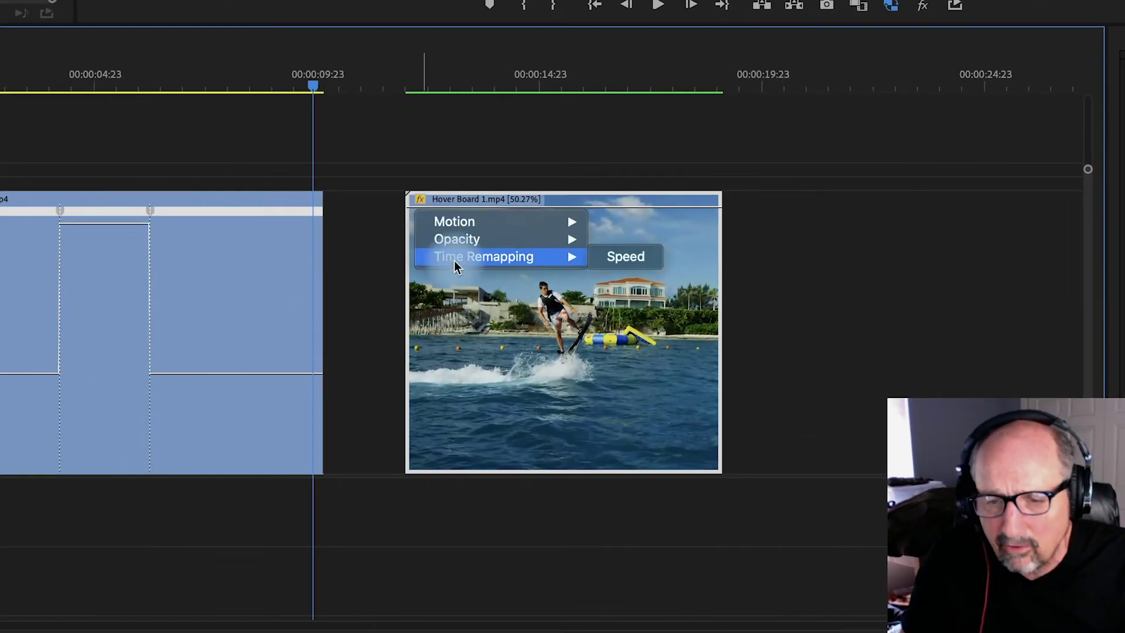
{"action": "left_click", "coordinate": [625, 258]}
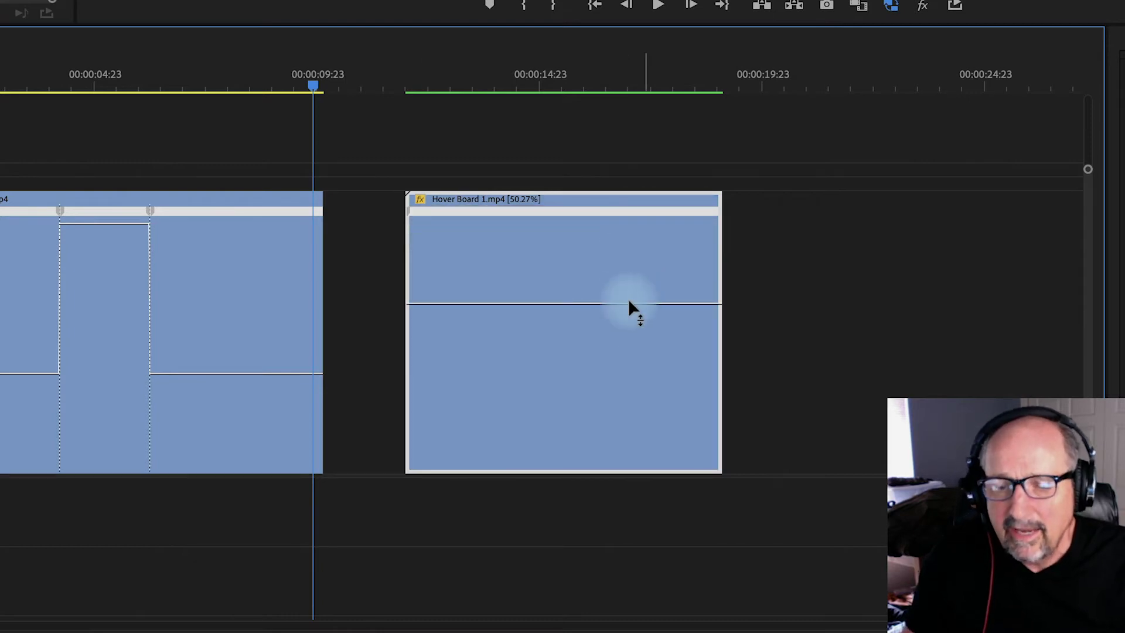
Add a speed keyframe on Hover Board at 00:00:13:18 where the rider lifts off
{"action": "left_click", "coordinate": [423, 88]}
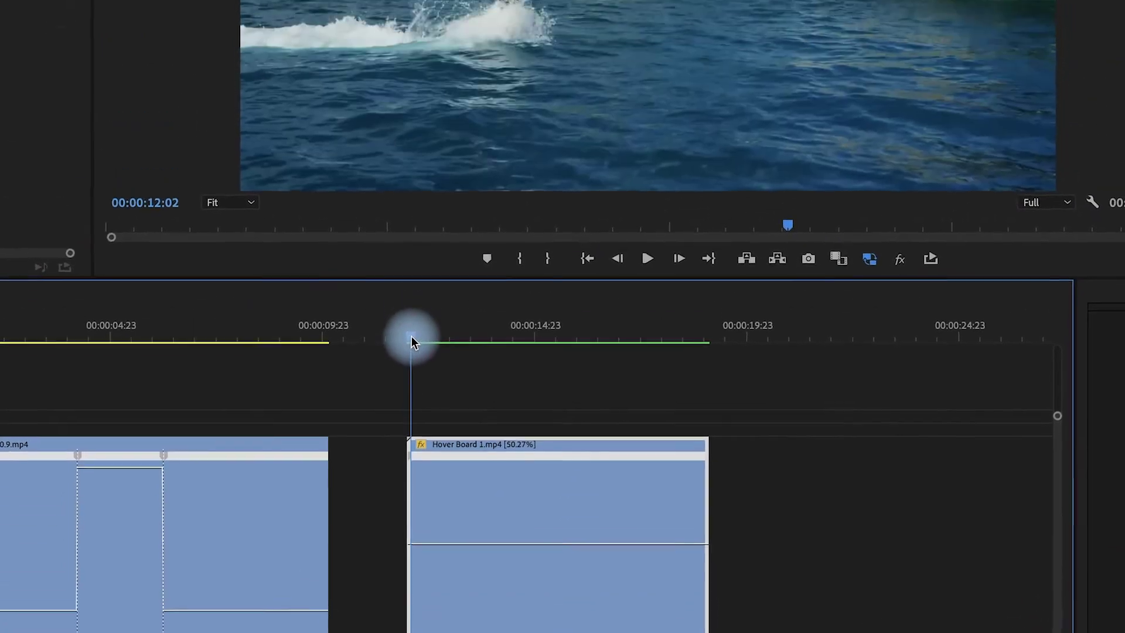
{"action": "key", "text": "space"}
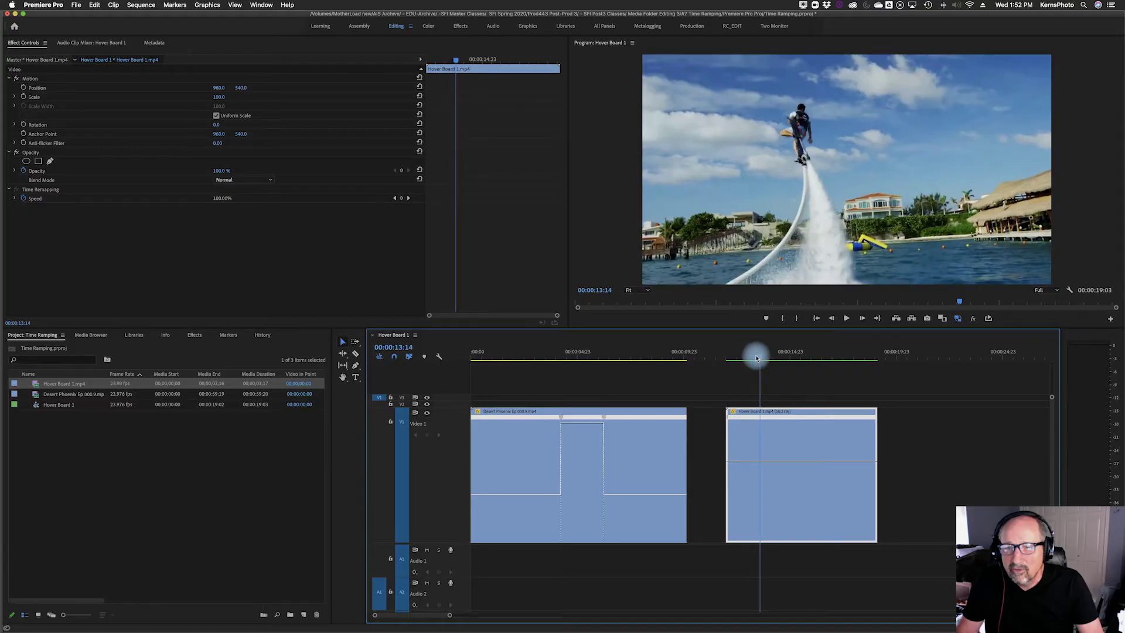
{"action": "mouse_move", "coordinate": [754, 353]}
{"action": "left_mouse_down"}
{"action": "mouse_move", "coordinate": [730, 357]}
{"action": "mouse_move", "coordinate": [765, 360]}
{"action": "left_mouse_up"}
{"action": "left_click", "coordinate": [761, 447]}
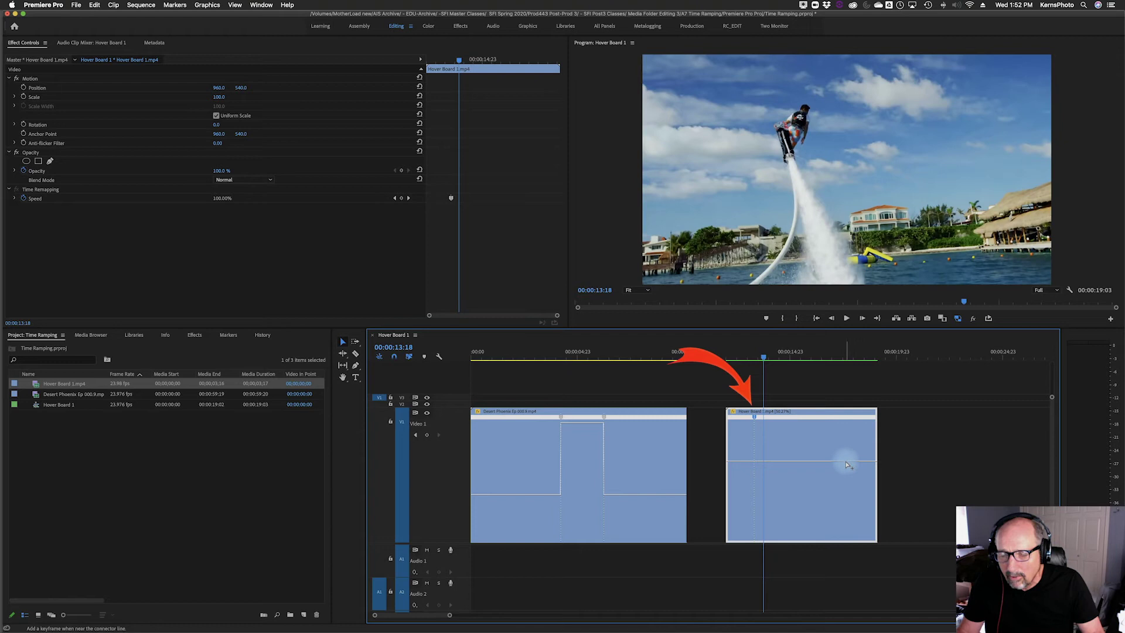
Add a second Hover Board keyframe near 00:00:17:03, slow the section between to 30%, and render
{"action": "left_click_drag", "start_coordinate": [763, 356], "coordinate": [844, 362]}
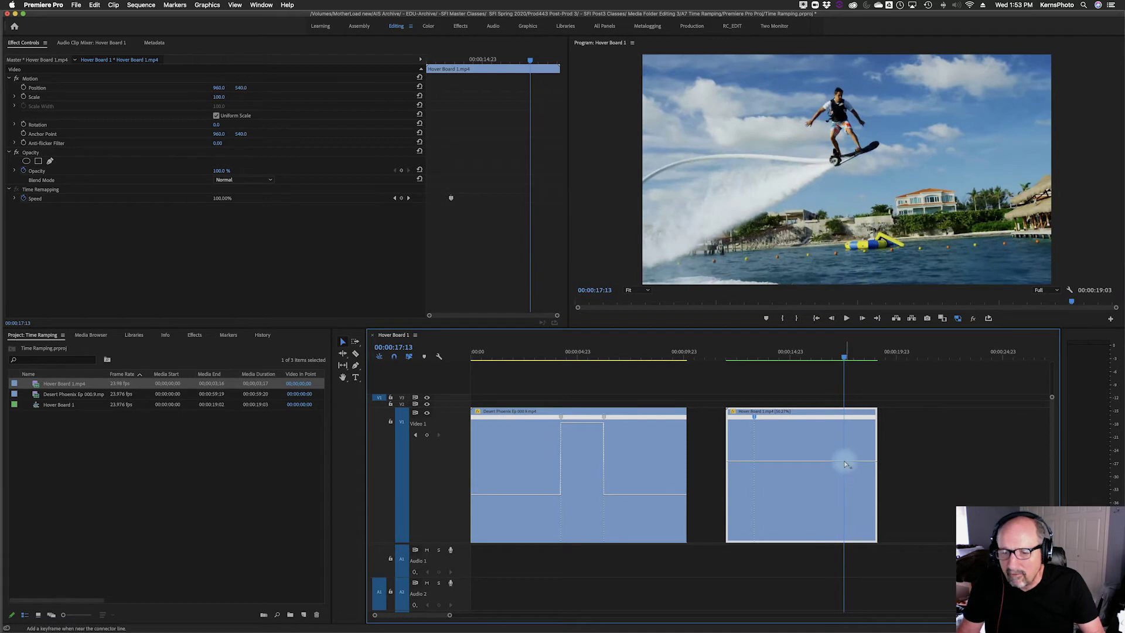
{"action": "left_click_drag", "start_coordinate": [849, 348], "coordinate": [835, 360]}
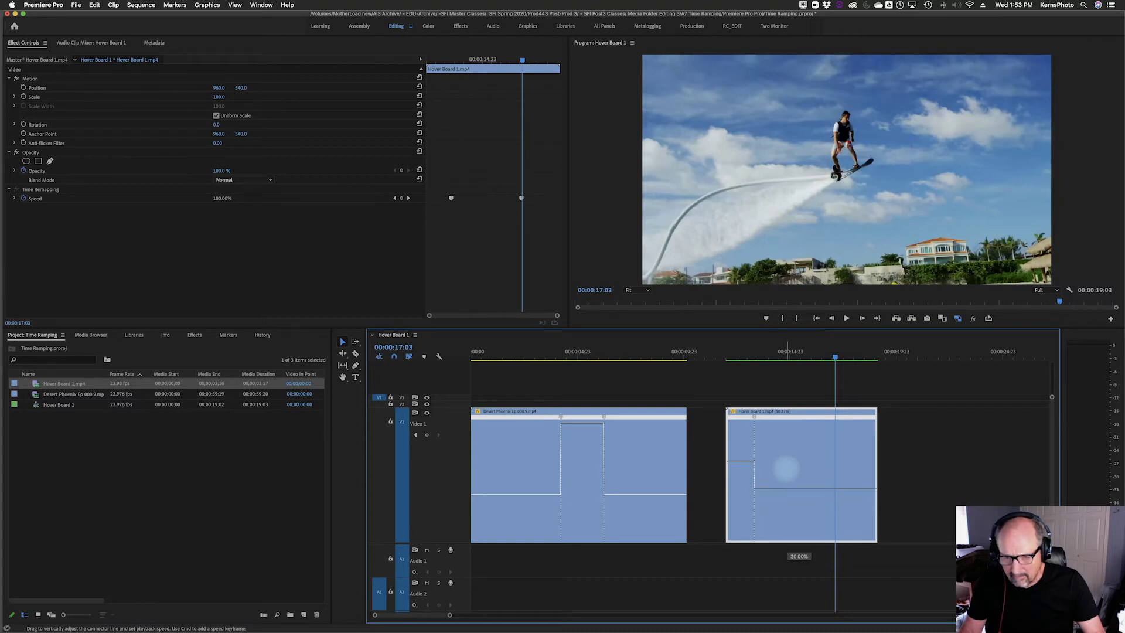
{"action": "left_click_drag", "start_coordinate": [787, 492], "coordinate": [787, 492]}
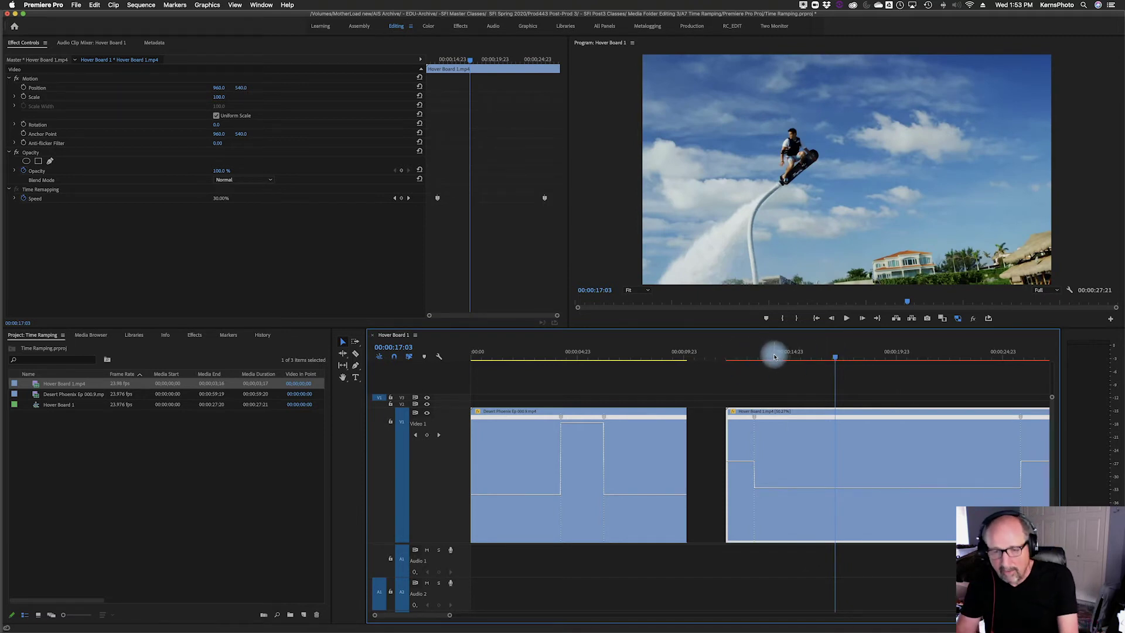
{"action": "key", "text": "Return"}
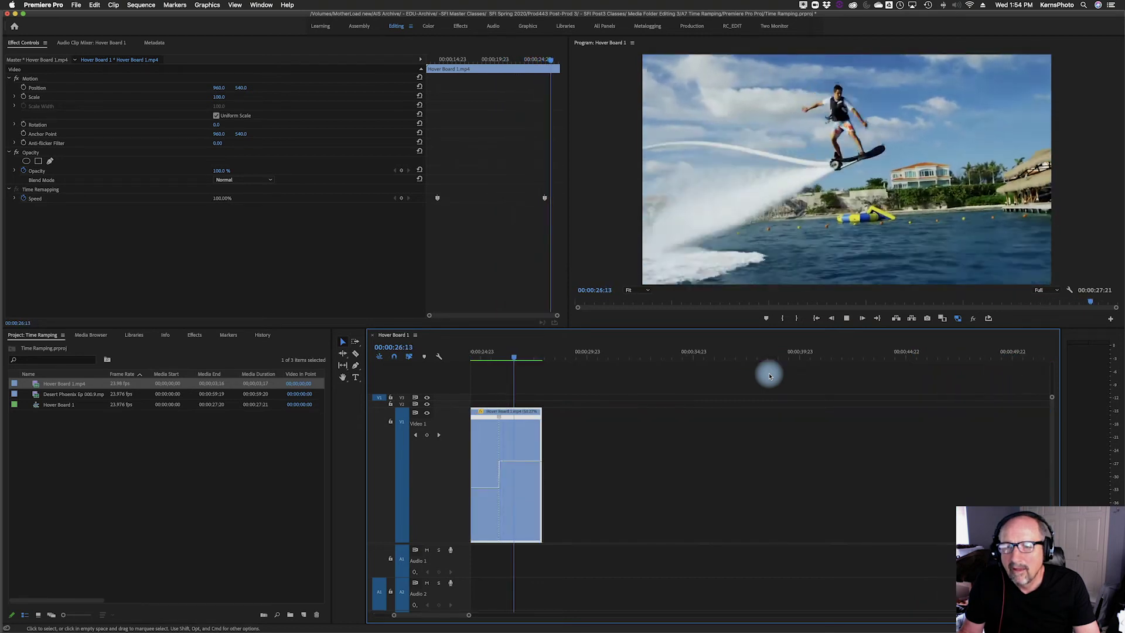
Spread Desert Phoenix's slowdown after its 430% section into a gradual ramp
{"action": "key", "text": "space"}
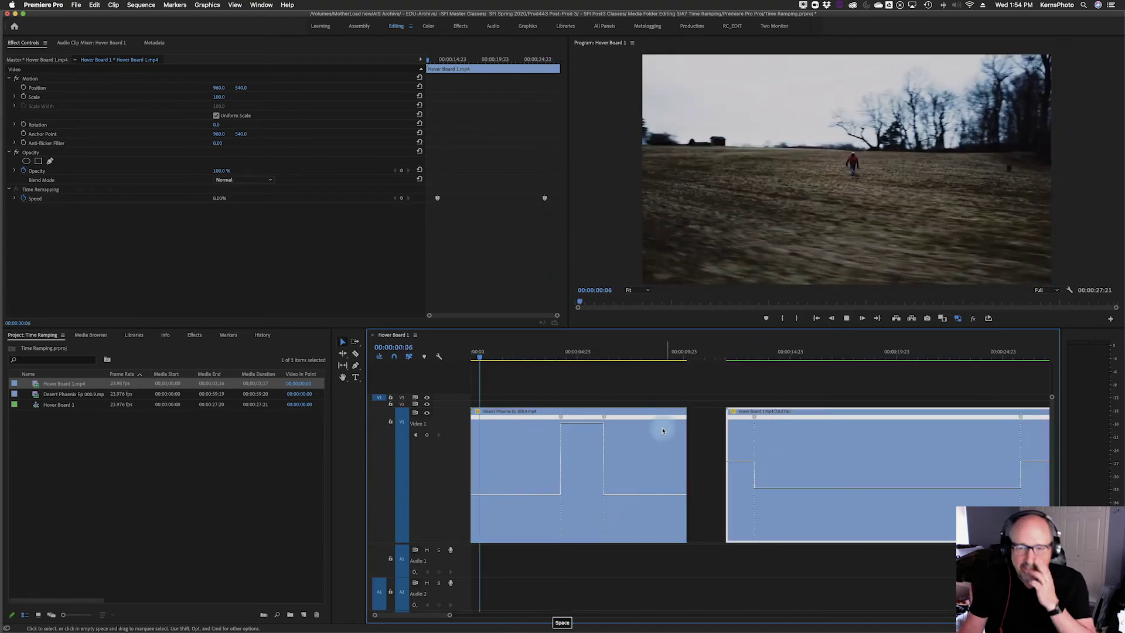
{"action": "left_click", "coordinate": [499, 355]}
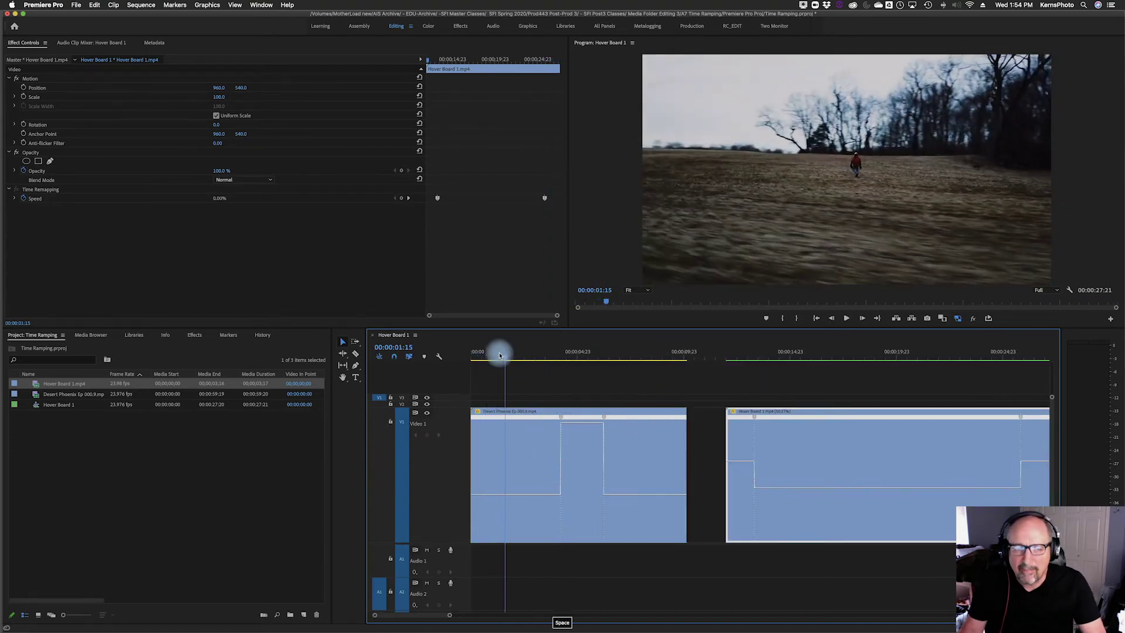
{"action": "left_click_drag", "start_coordinate": [506, 358], "coordinate": [566, 365]}
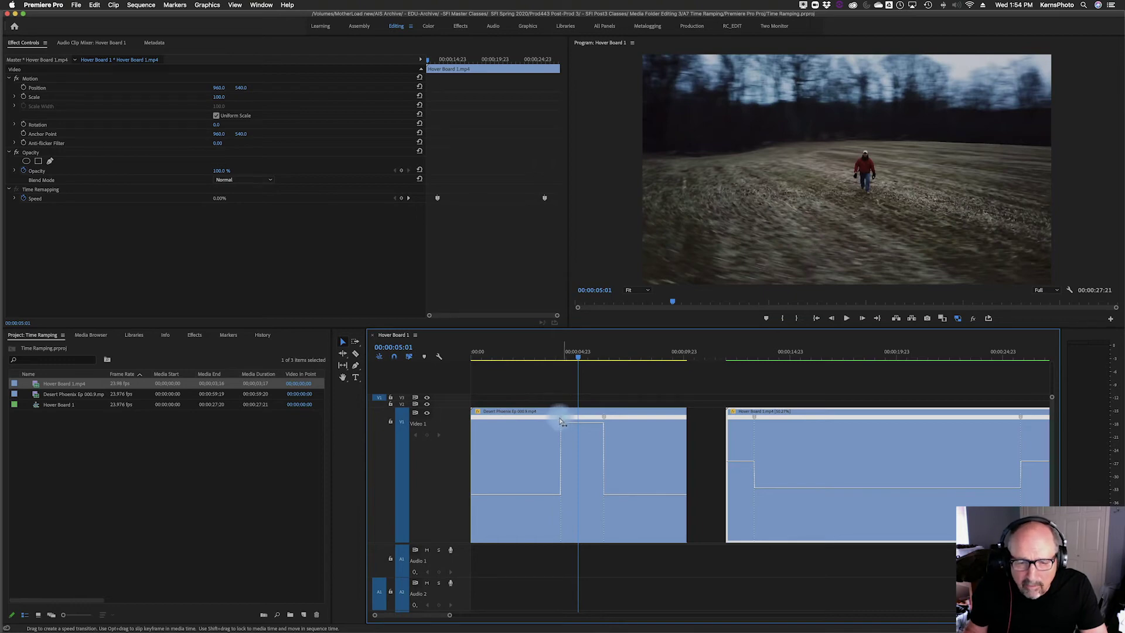
{"action": "left_click_drag", "start_coordinate": [560, 420], "coordinate": [631, 421]}
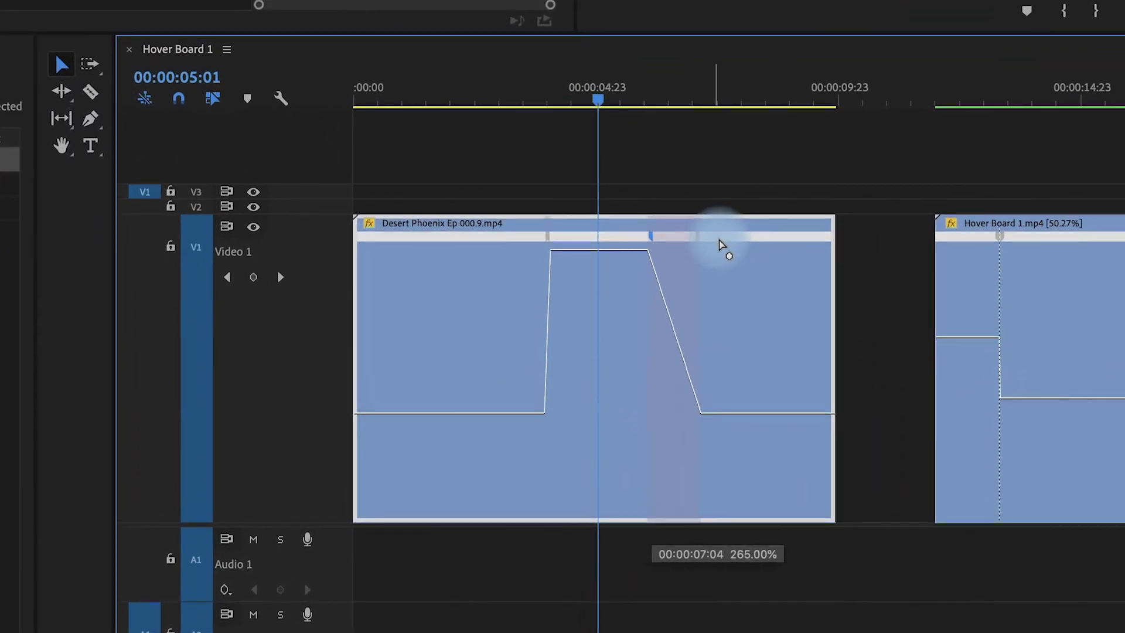
Stretch both Desert Phoenix speed changes into ramps and ease the left ramp into a steep curve
{"action": "left_click_drag", "start_coordinate": [722, 245], "coordinate": [727, 245]}
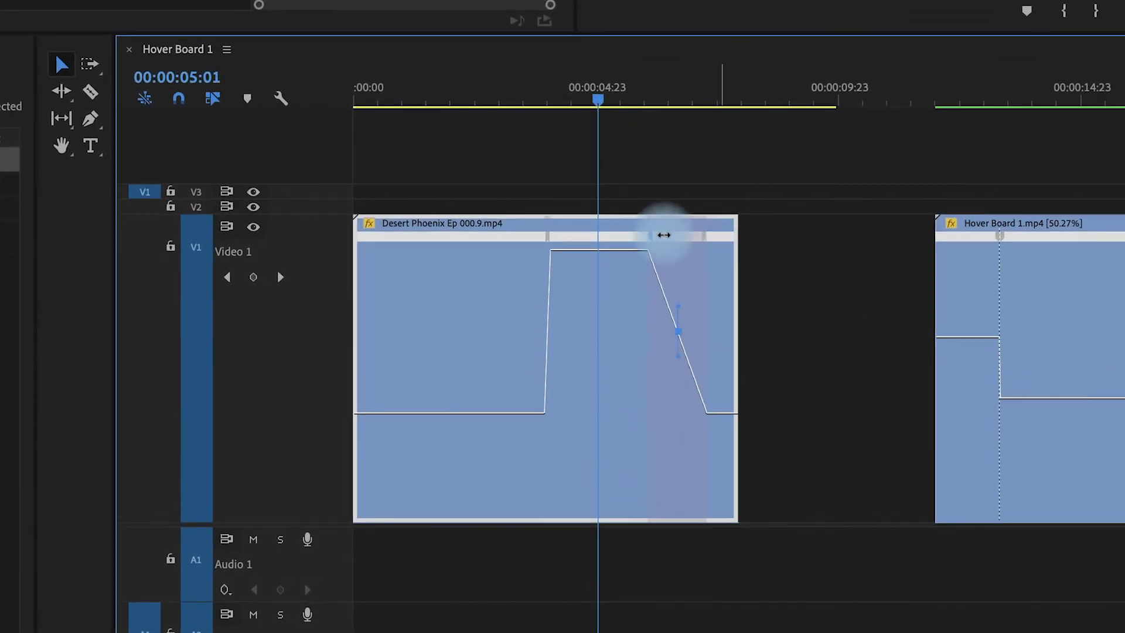
{"action": "left_click_drag", "start_coordinate": [546, 241], "coordinate": [443, 246]}
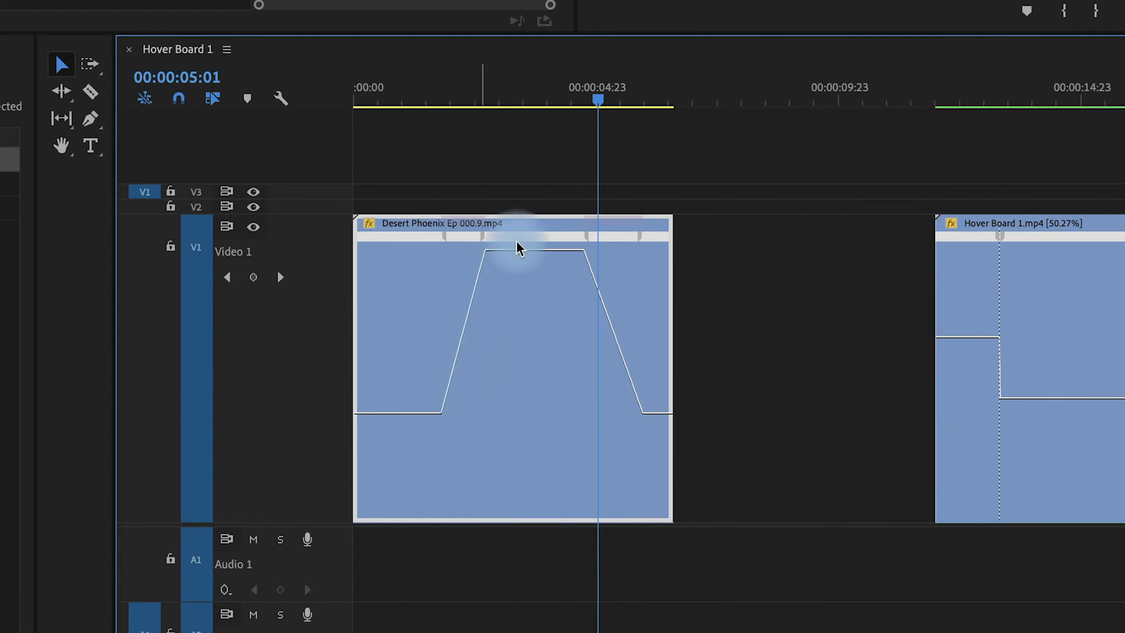
{"action": "left_click", "coordinate": [481, 243]}
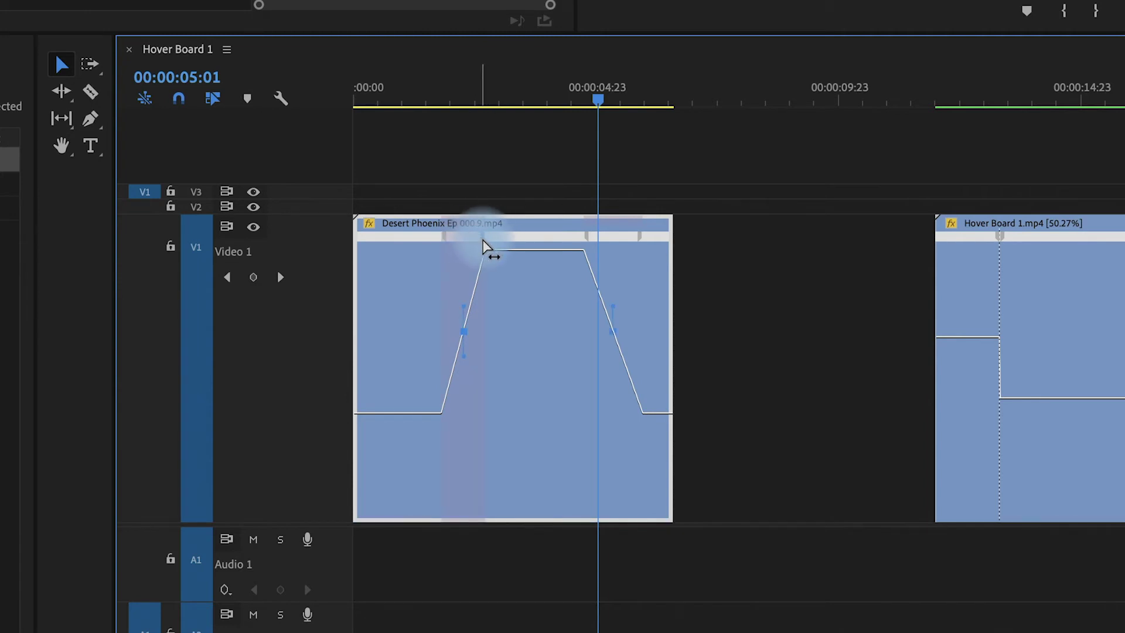
{"action": "left_click", "coordinate": [464, 353]}
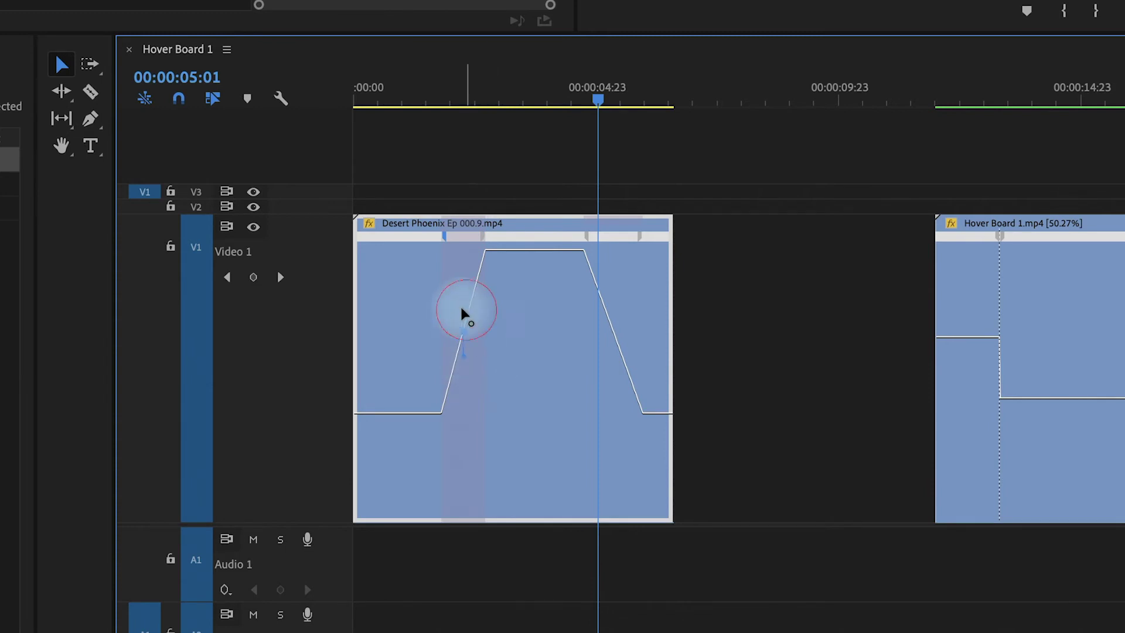
{"action": "left_click_drag", "start_coordinate": [468, 316], "coordinate": [476, 311]}
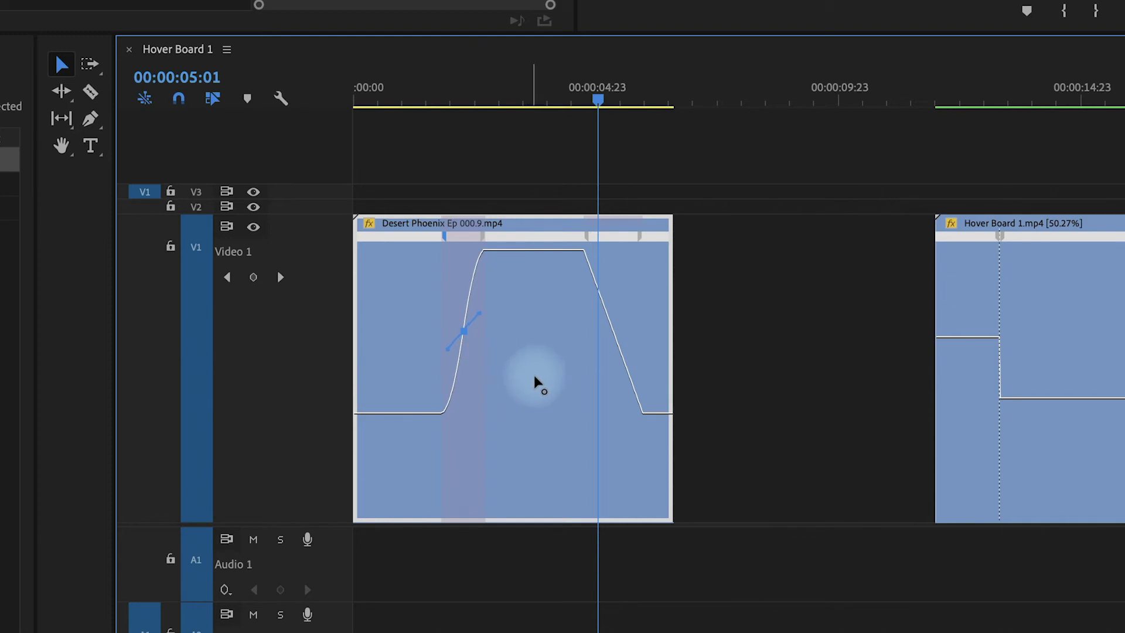
{"action": "left_click_drag", "start_coordinate": [585, 360], "coordinate": [537, 298]}
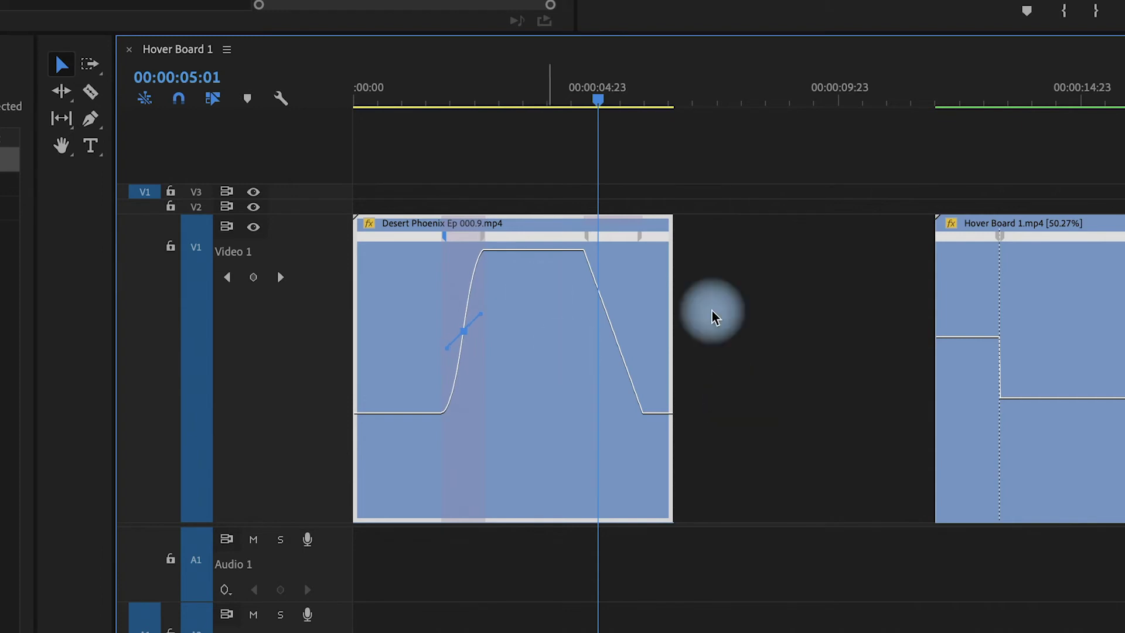
Smooth the right Desert Phoenix ramp into an eased curve and play back from 00:00:01:13
{"action": "left_click", "coordinate": [587, 241]}
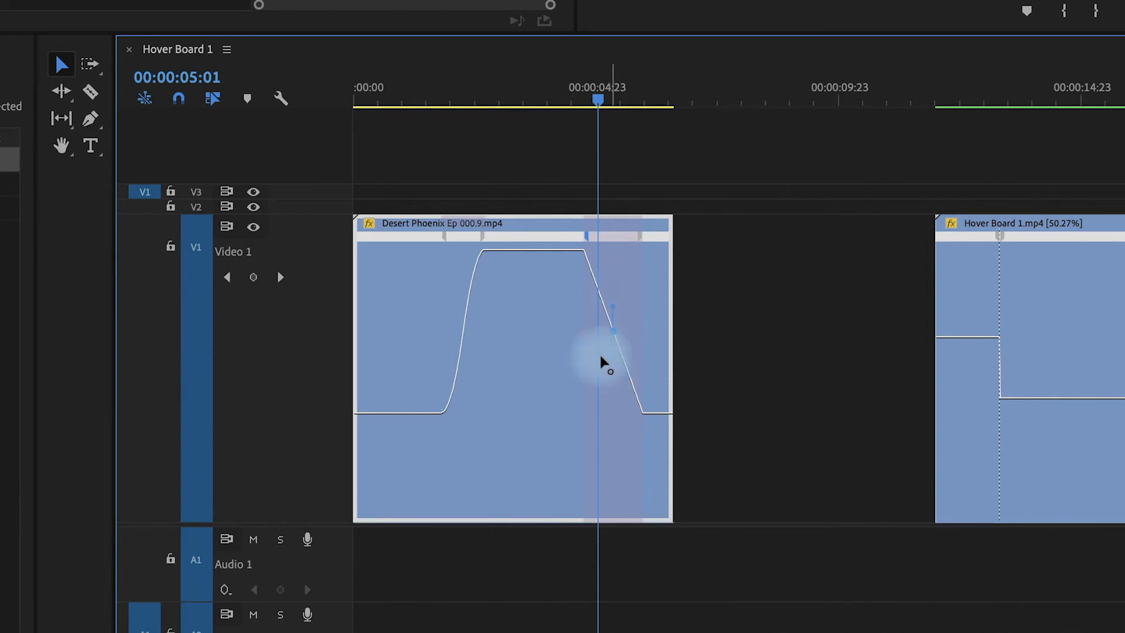
{"action": "left_click_drag", "start_coordinate": [610, 359], "coordinate": [690, 352]}
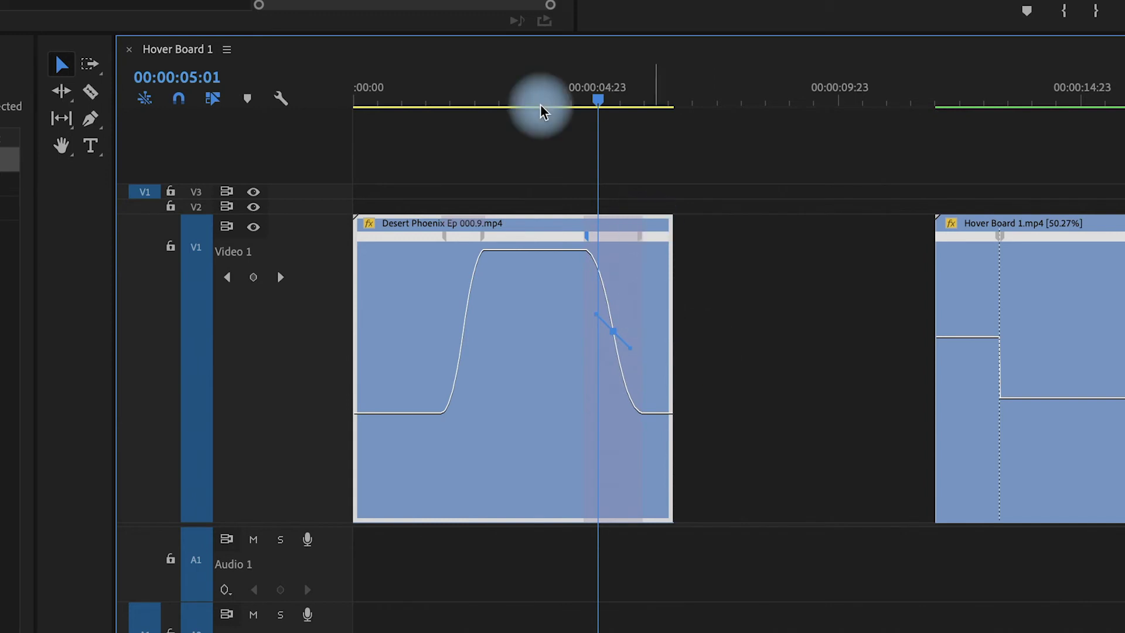
{"action": "left_click", "coordinate": [430, 95]}
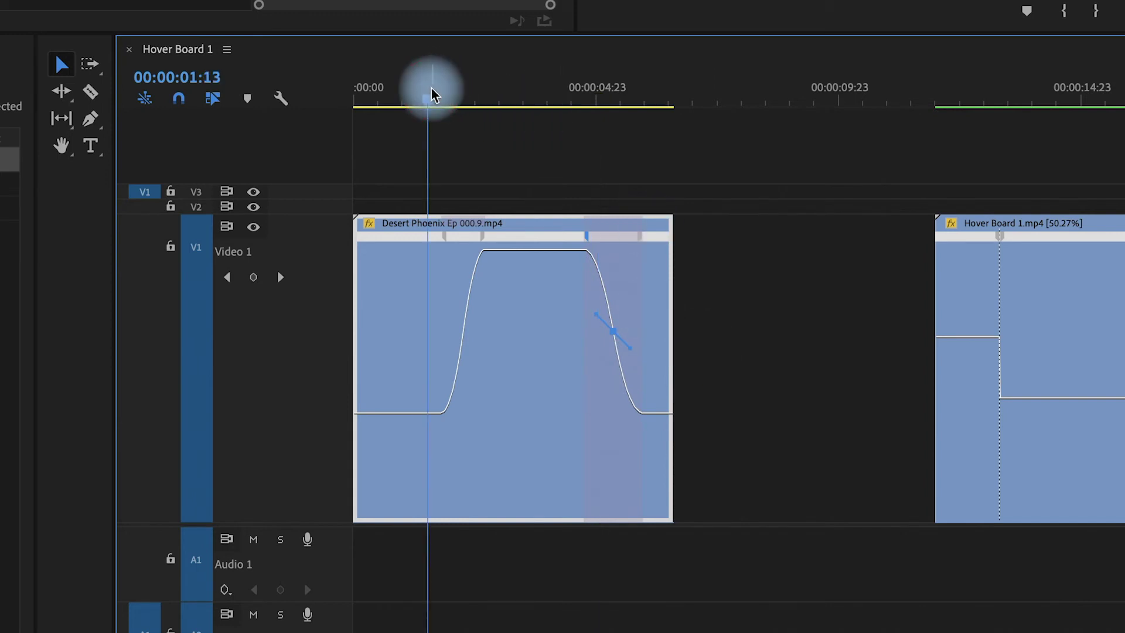
{"action": "key", "text": "space"}
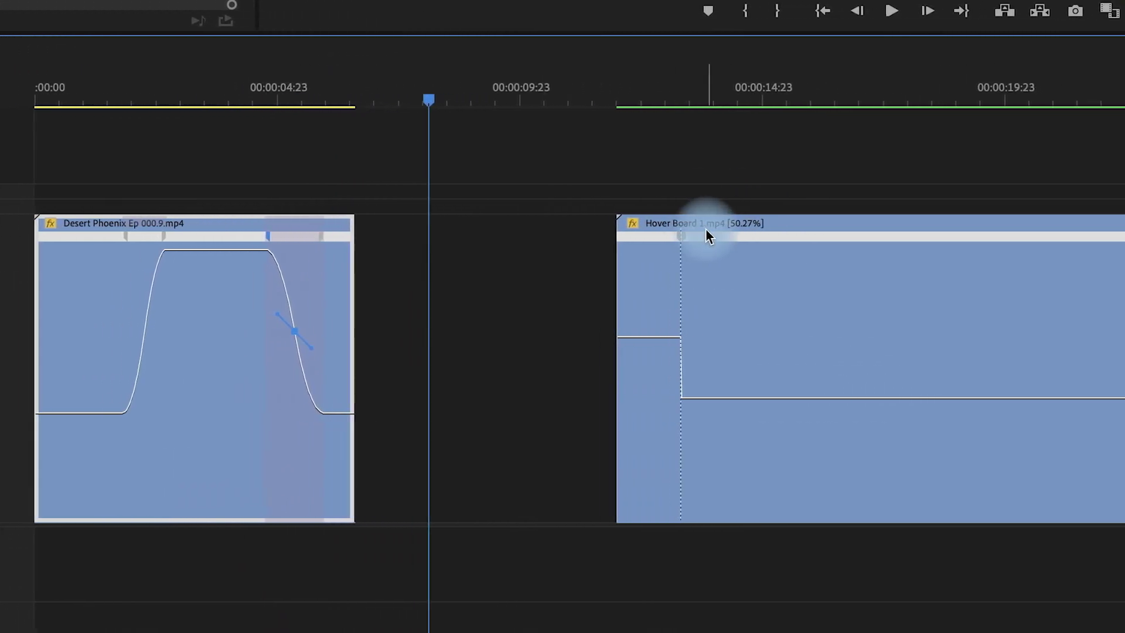
Stretch Hover Board's slowdown and speed-up into short ramps, shortening the first, and play them back
{"action": "left_click", "coordinate": [690, 236]}
{"action": "left_click_drag", "start_coordinate": [500, 236], "coordinate": [674, 257]}
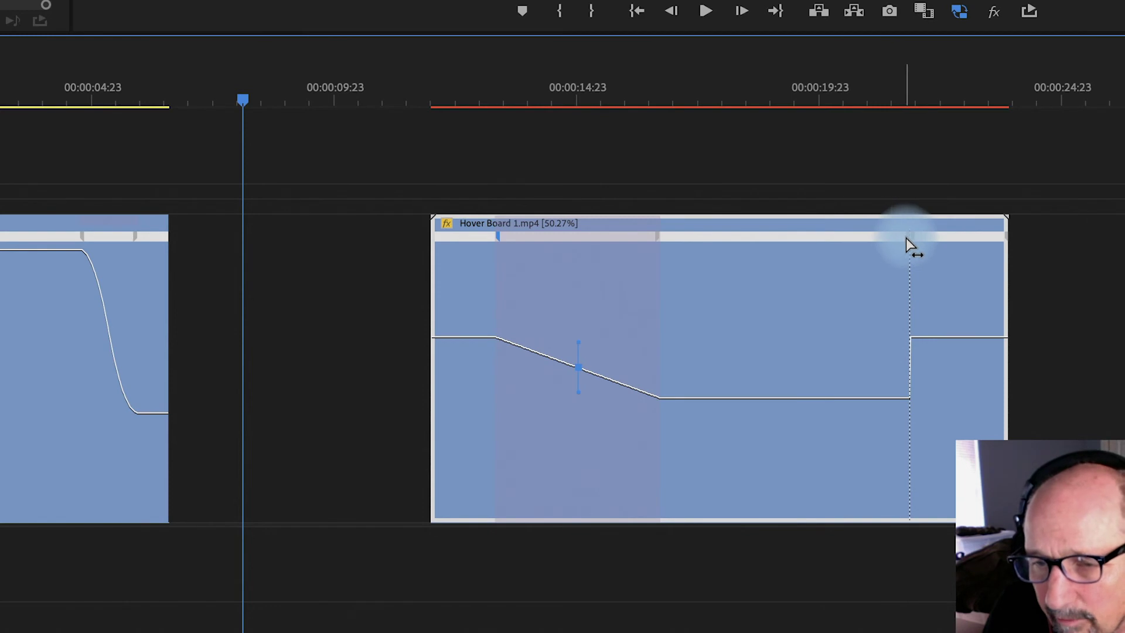
{"action": "left_click_drag", "start_coordinate": [907, 238], "coordinate": [832, 246]}
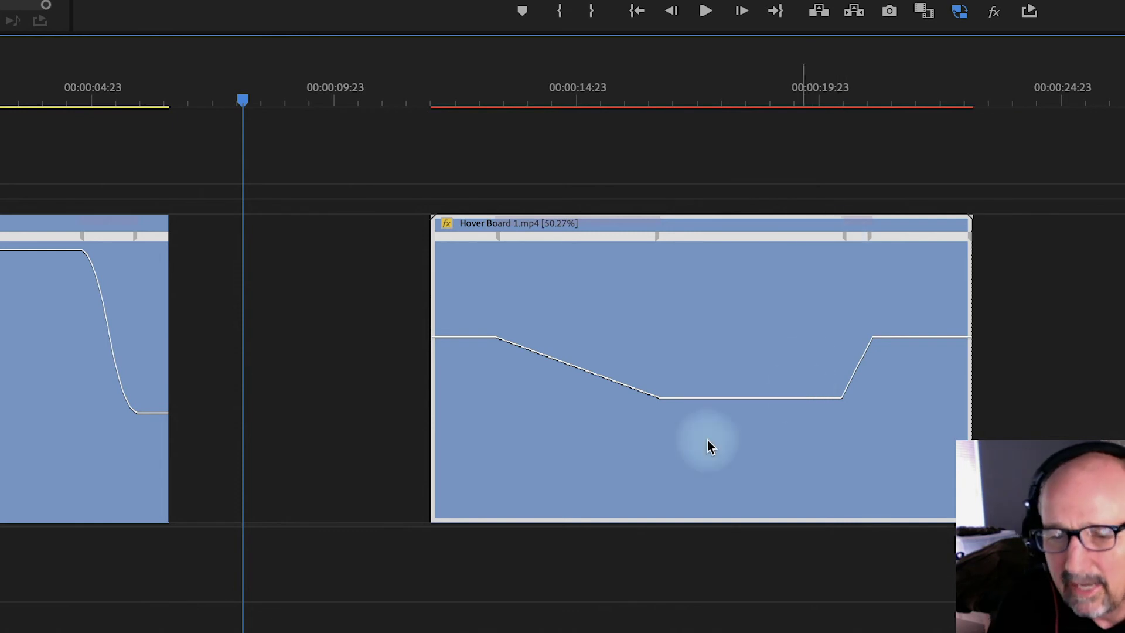
{"action": "left_click", "coordinate": [657, 237]}
{"action": "left_click_drag", "start_coordinate": [643, 239], "coordinate": [540, 249]}
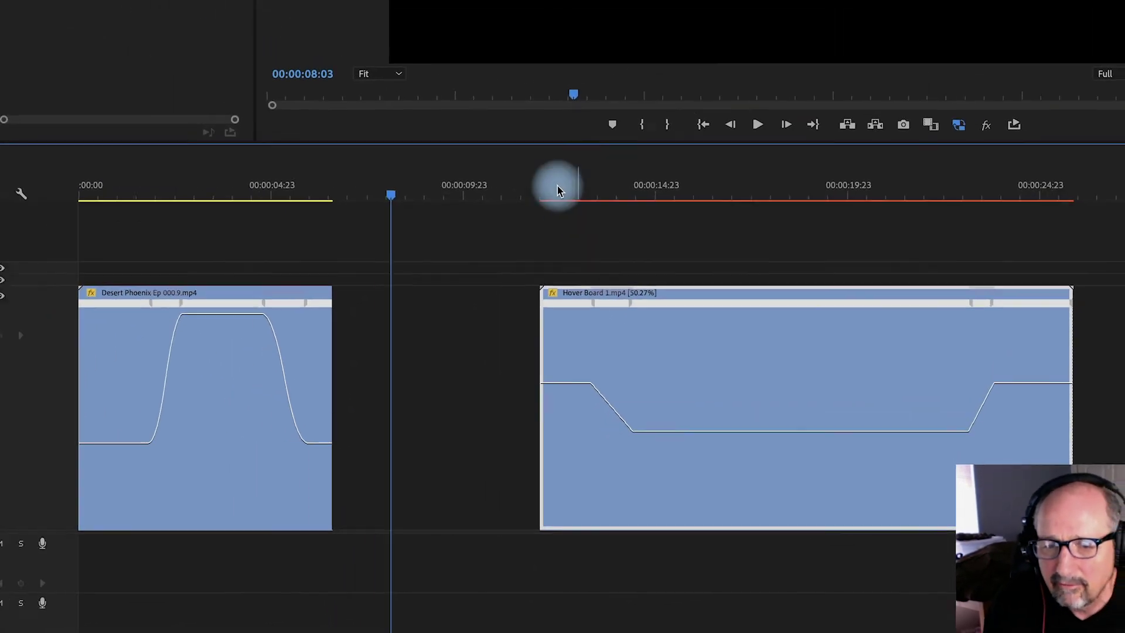
{"action": "left_click", "coordinate": [557, 186]}
{"action": "key", "text": "space"}
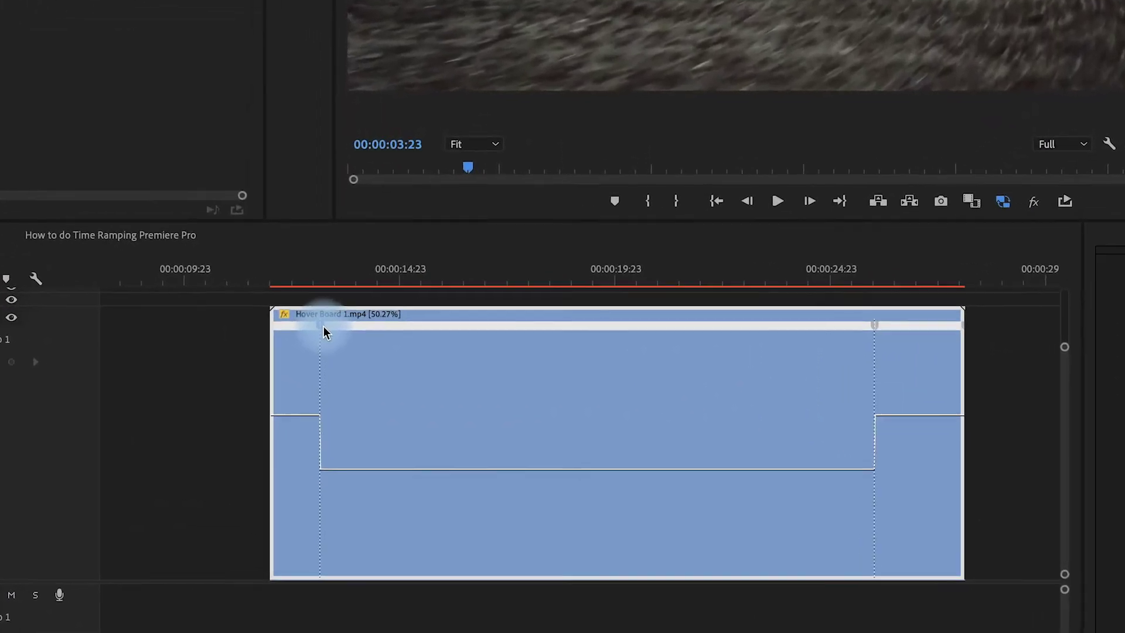
Move Hover Board's speed keyframes to about 00:00:13:18 and 00:00:25:06 without creating ramps
{"action": "left_click", "coordinate": [322, 325]}
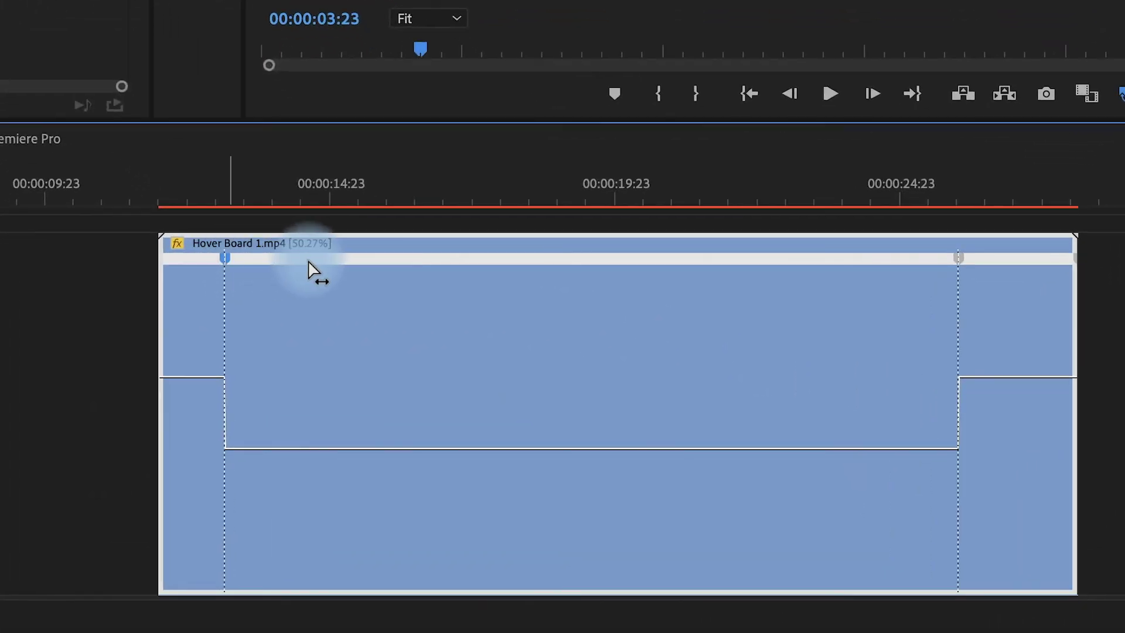
{"action": "left_click_drag", "start_coordinate": [223, 260], "coordinate": [201, 262]}
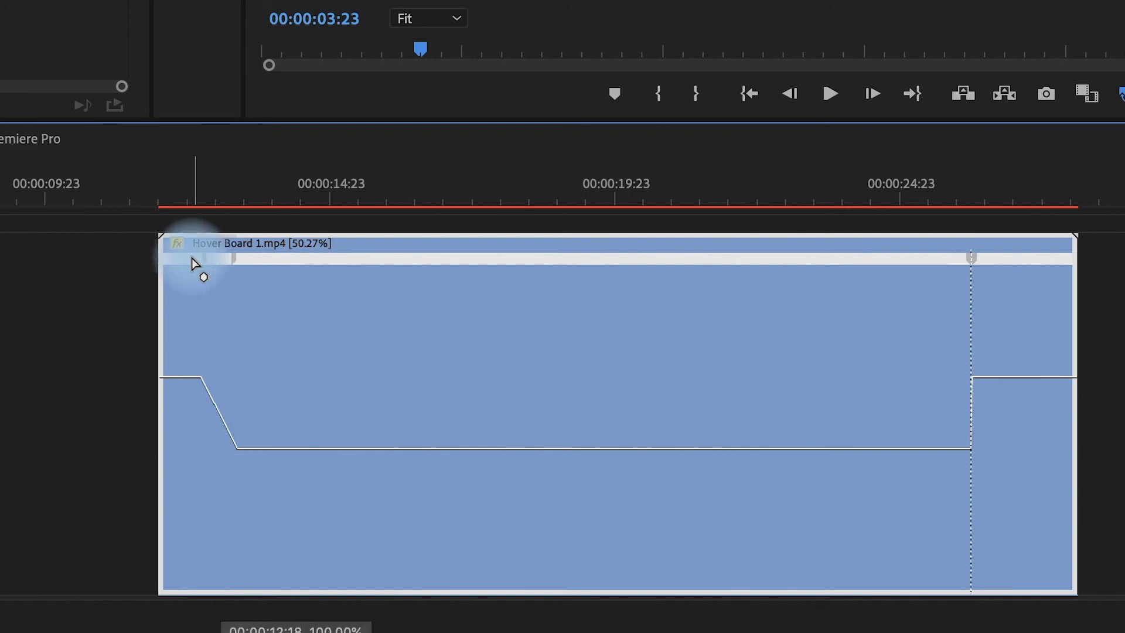
{"action": "key", "text": "ctrl+z"}
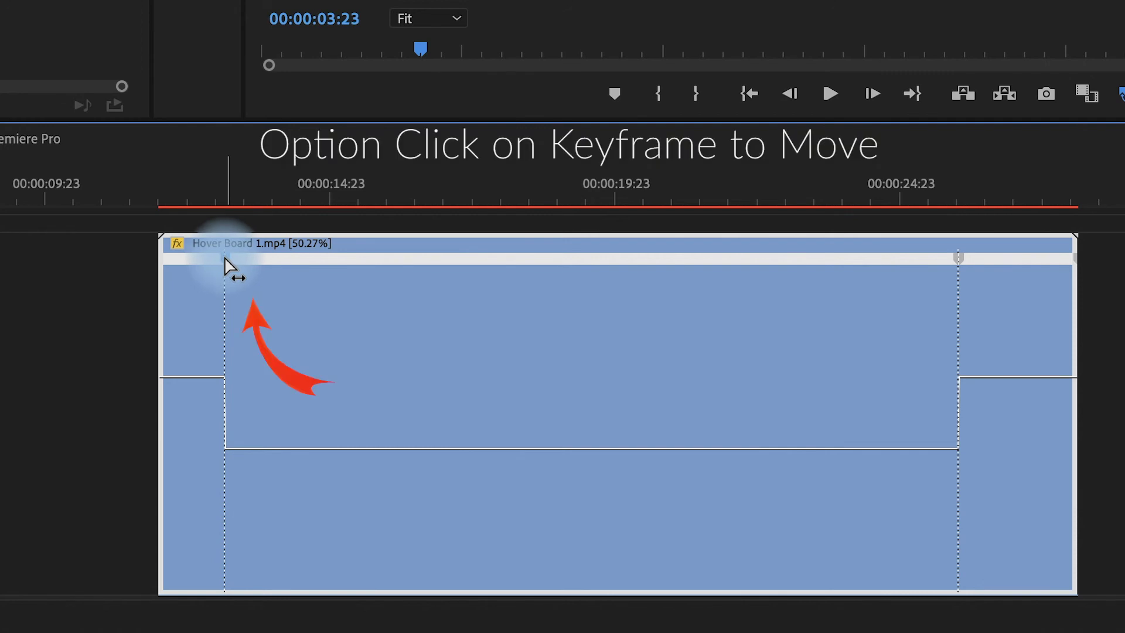
{"action": "left_click_drag", "start_coordinate": [225, 261], "coordinate": [253, 261]}
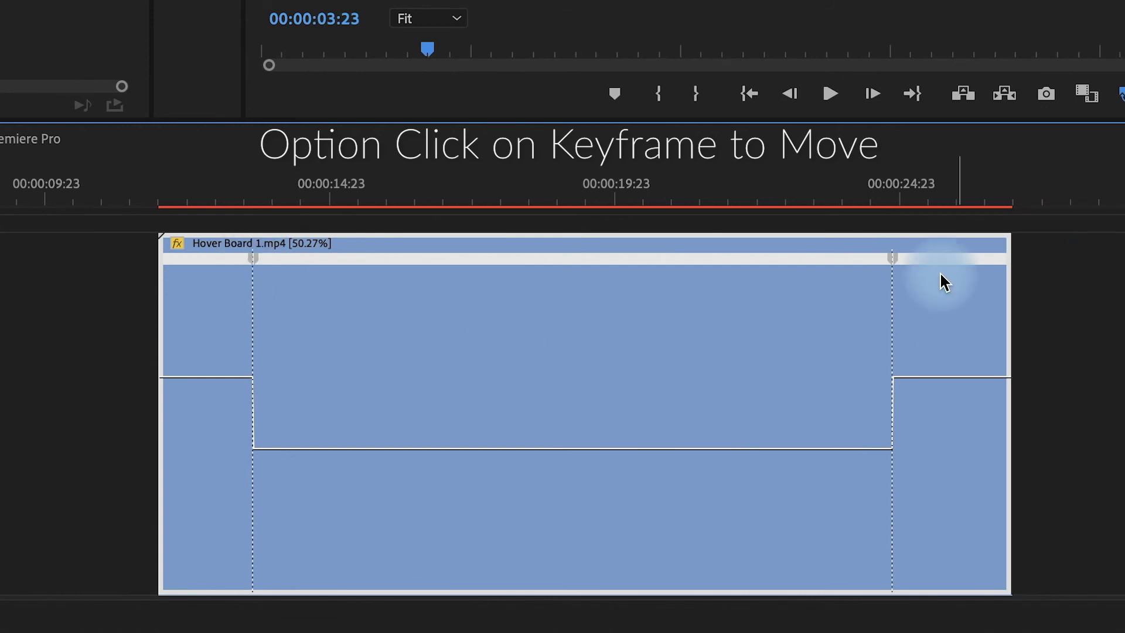
{"action": "mouse_move", "coordinate": [896, 261]}
{"action": "left_mouse_down"}
{"action": "mouse_move", "coordinate": [838, 261]}
{"action": "mouse_move", "coordinate": [917, 262]}
{"action": "left_mouse_up"}
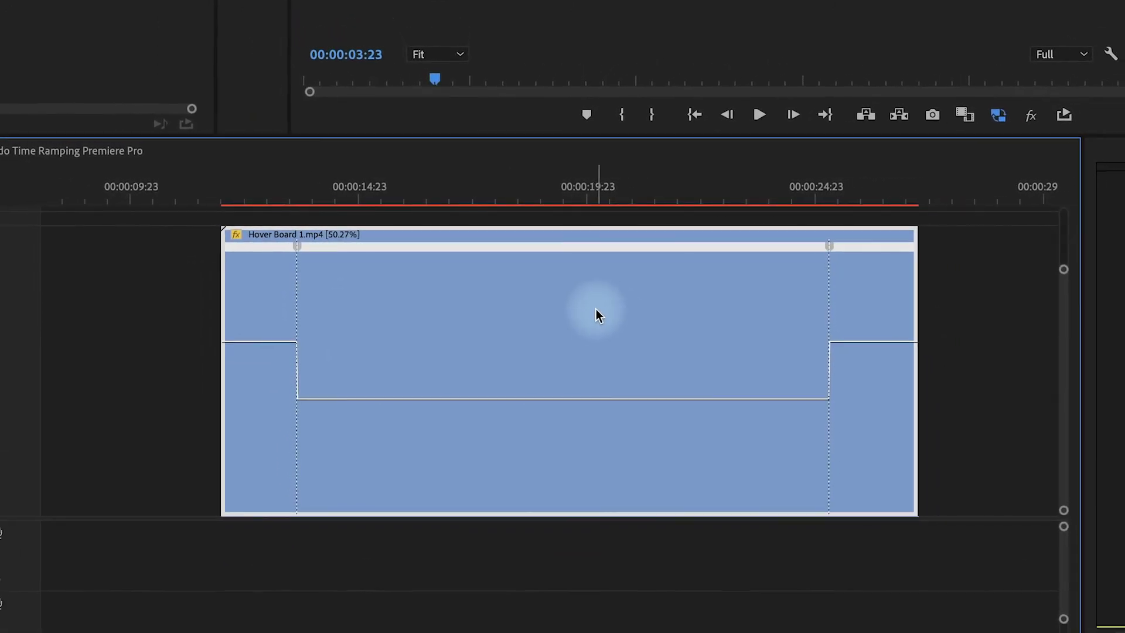
Fit the sequence, then slide Desert Phoenix's fast section and Hover Board's 30% section to new times
{"action": "scroll", "coordinate": [595, 308], "scroll_direction": "right", "scroll_amount": 10}
{"action": "scroll", "coordinate": [582, 300], "scroll_direction": "right", "scroll_amount": 2}
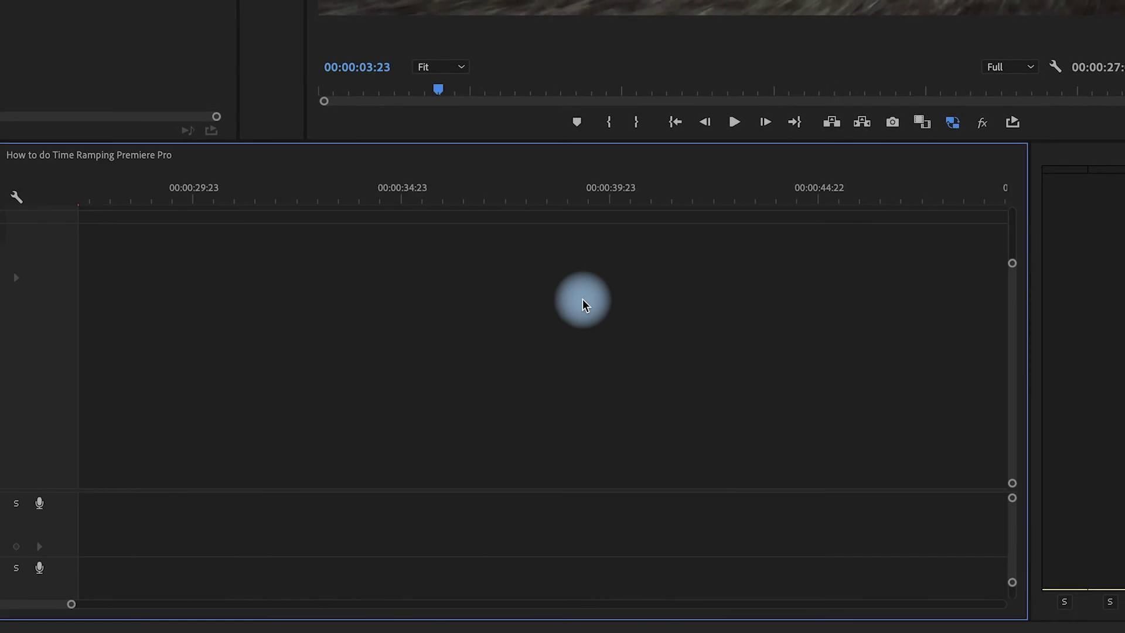
{"action": "key", "text": "backslash"}
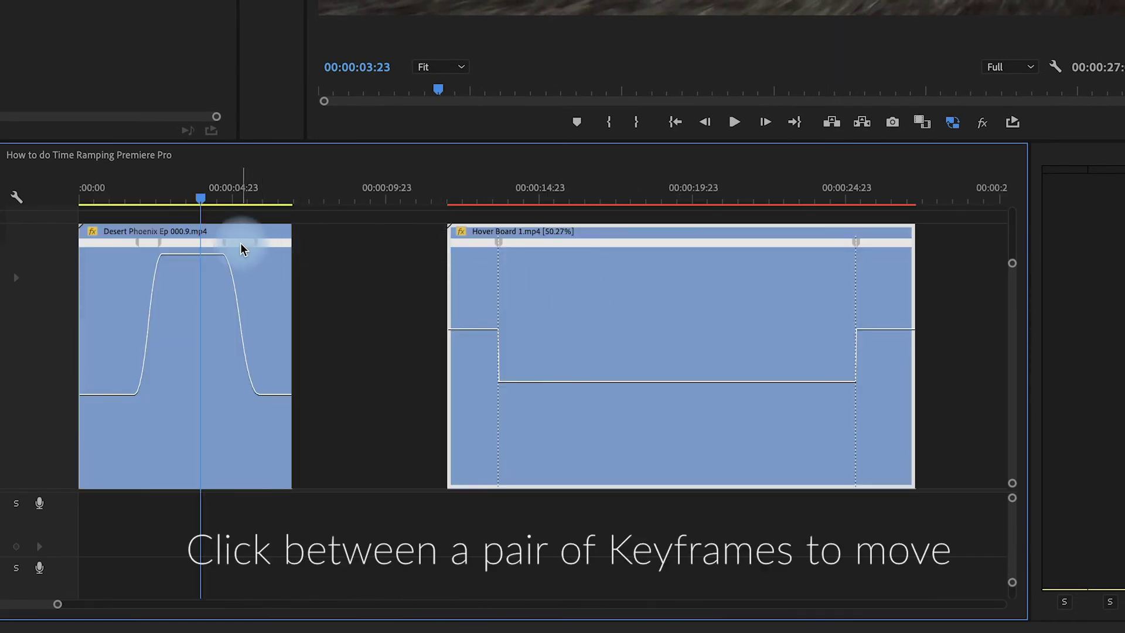
{"action": "mouse_move", "coordinate": [240, 242]}
{"action": "left_mouse_down"}
{"action": "mouse_move", "coordinate": [210, 244]}
{"action": "mouse_move", "coordinate": [246, 243]}
{"action": "left_mouse_up"}
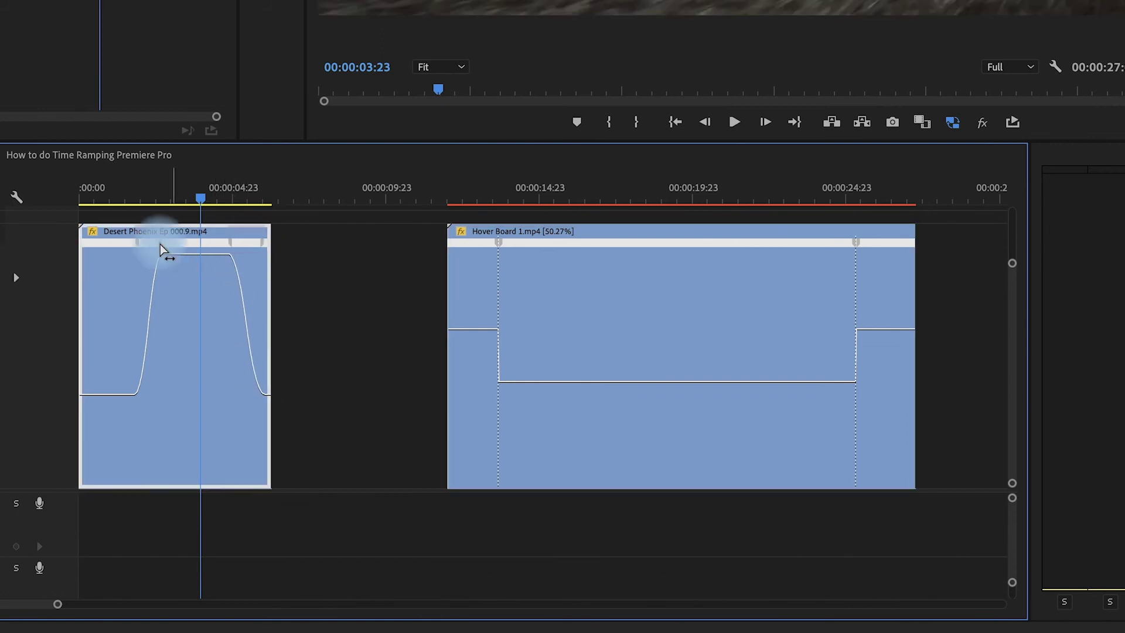
{"action": "left_click_drag", "start_coordinate": [146, 240], "coordinate": [130, 242]}
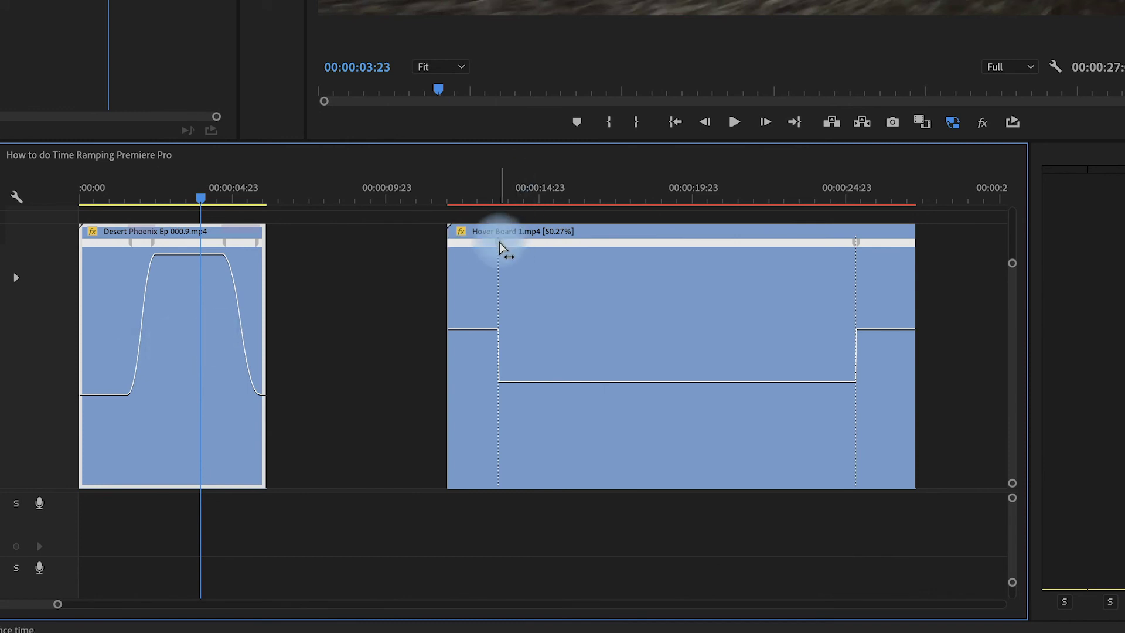
{"action": "mouse_move", "coordinate": [515, 246]}
{"action": "left_mouse_down"}
{"action": "mouse_move", "coordinate": [530, 251]}
{"action": "mouse_move", "coordinate": [508, 246]}
{"action": "left_mouse_up"}
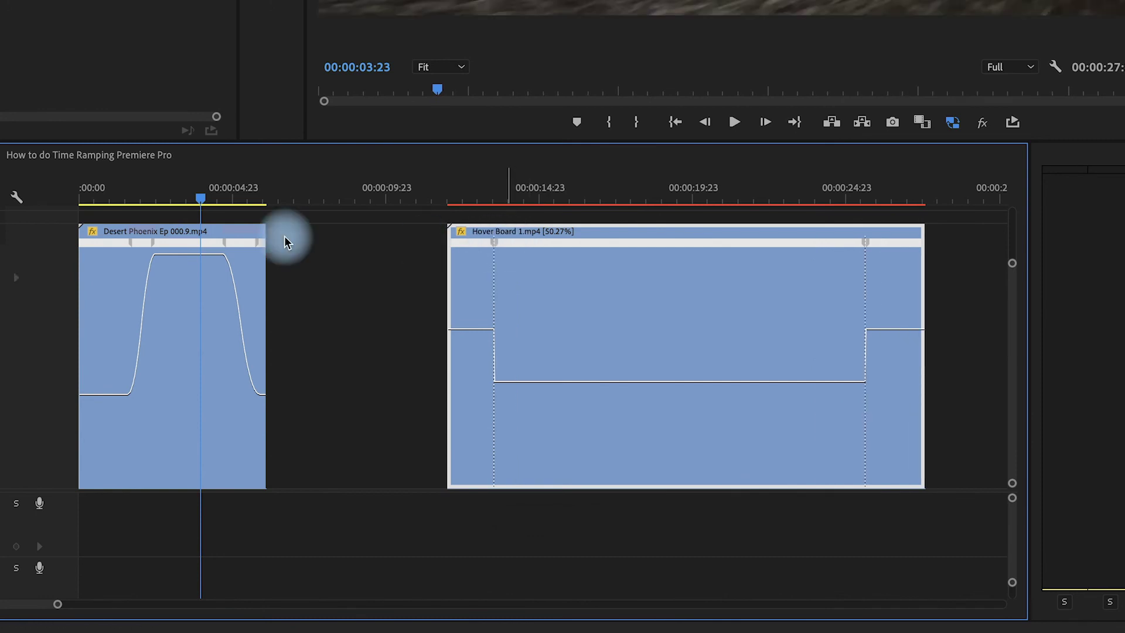
{"action": "mouse_move", "coordinate": [146, 241]}
{"action": "left_mouse_down"}
{"action": "mouse_move", "coordinate": [158, 243]}
{"action": "mouse_move", "coordinate": [147, 242]}
{"action": "left_mouse_up"}
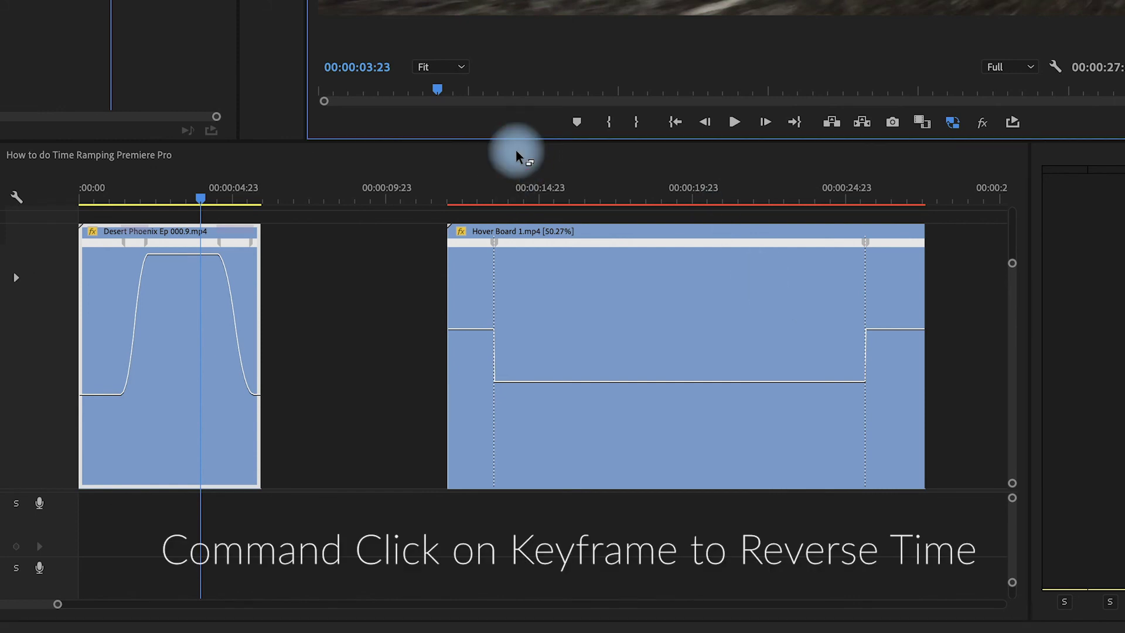
From 00:00:13:22, Command-drag Hover Board's speed keyframe right to add a -100% reverse section
{"action": "left_click", "coordinate": [507, 194]}
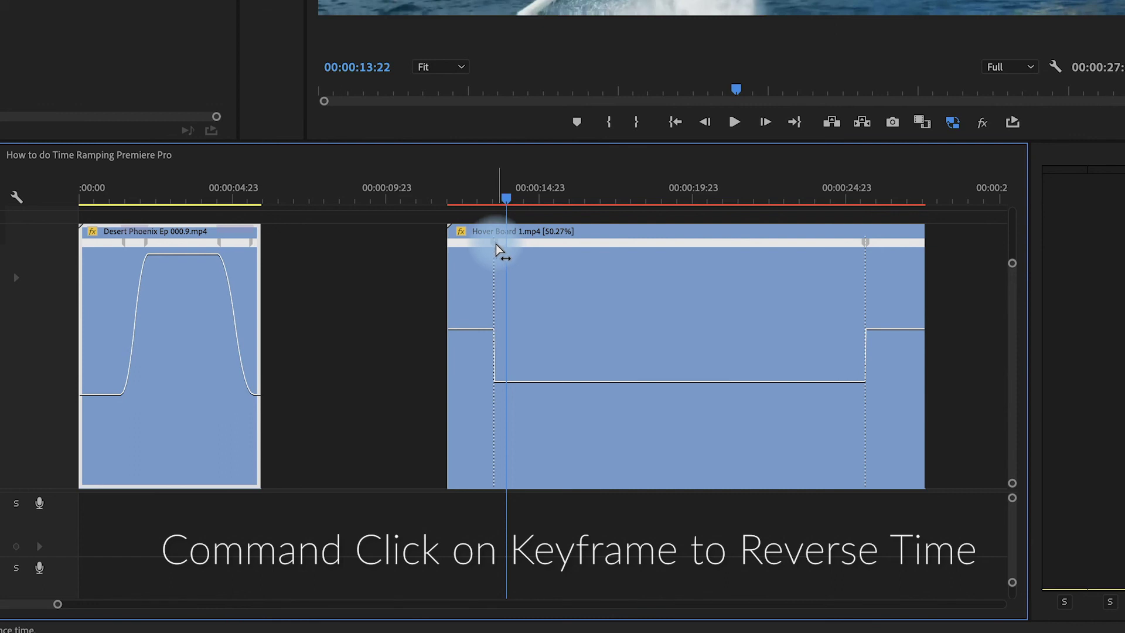
{"action": "left_click_drag", "start_coordinate": [495, 242], "coordinate": [565, 250]}
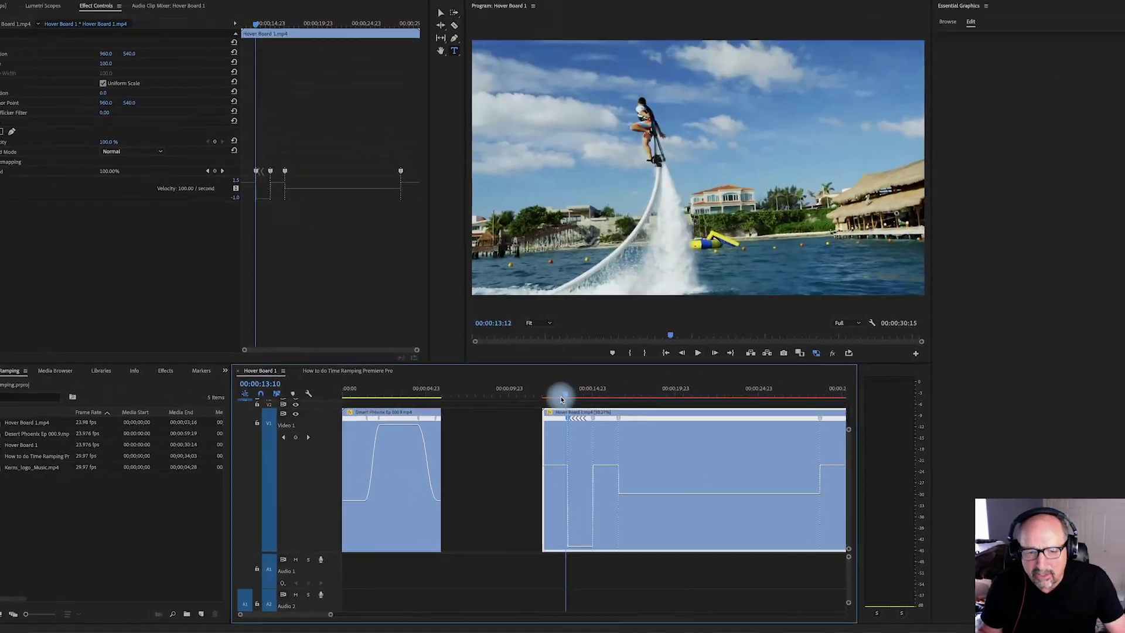
Play the sequence from 00:00:12:21 through Hover Board's reversed and slowed sections
{"action": "left_click", "coordinate": [515, 293]}
{"action": "key", "text": "space"}
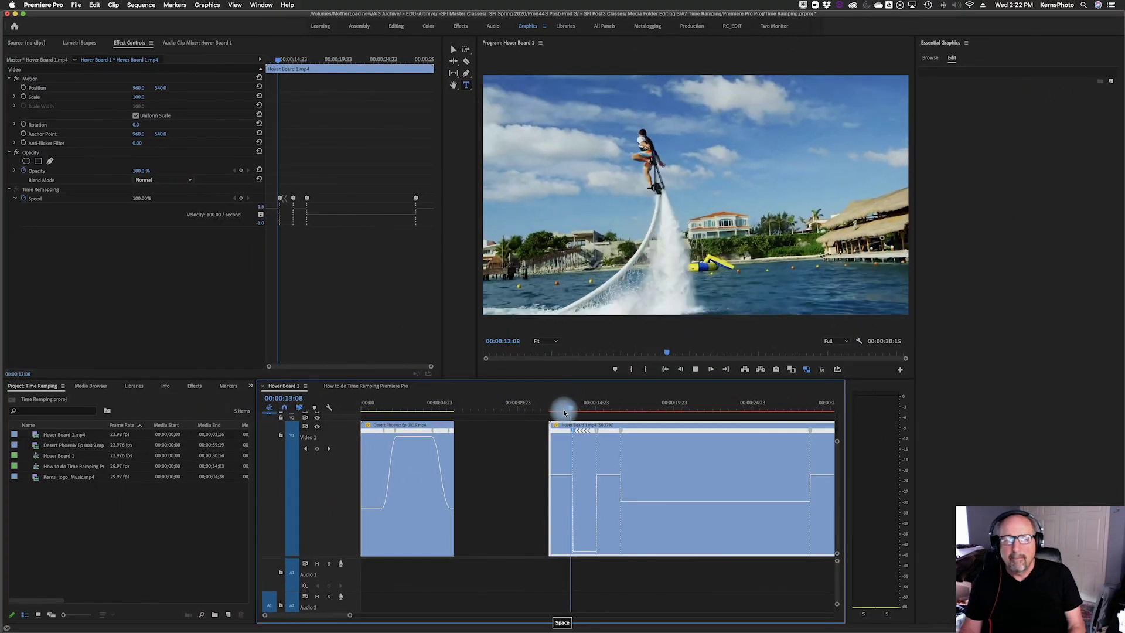